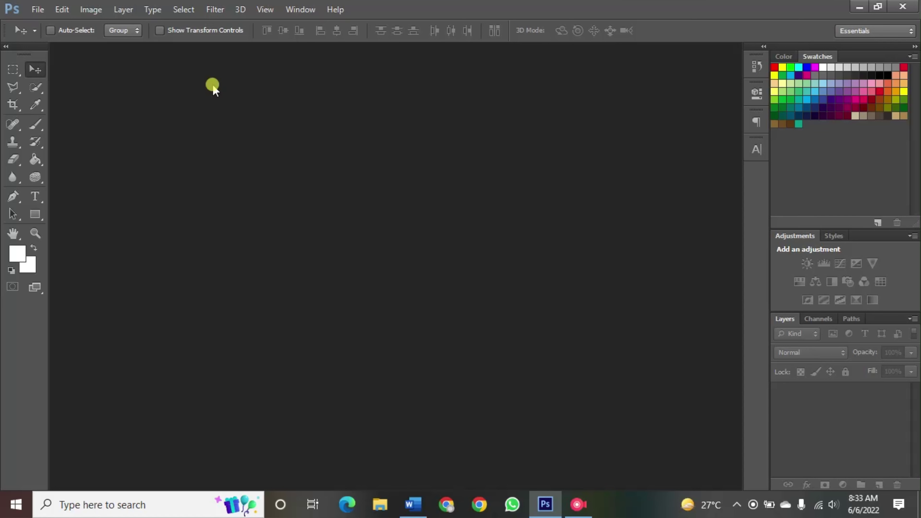
- Open the happy-woman-with-wavy-brown-hair laughing girl JPG from the New video folder
click(36, 10)
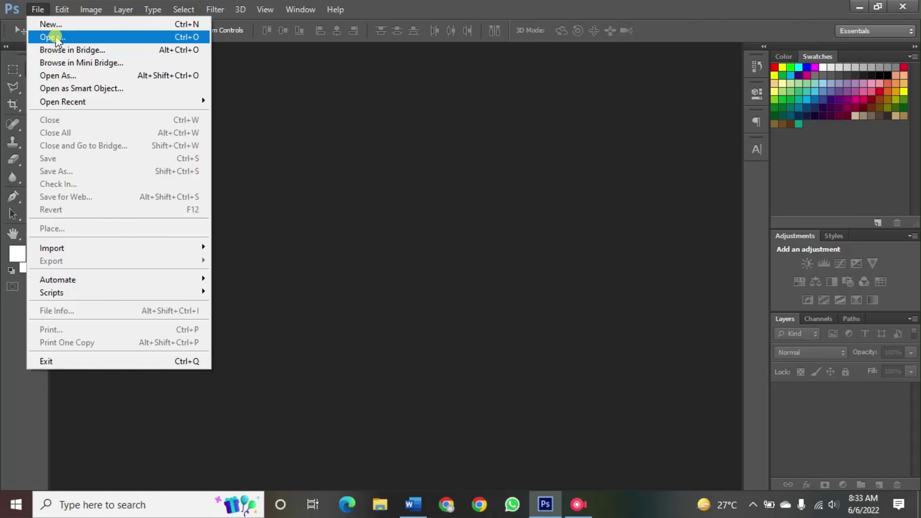
click(56, 37)
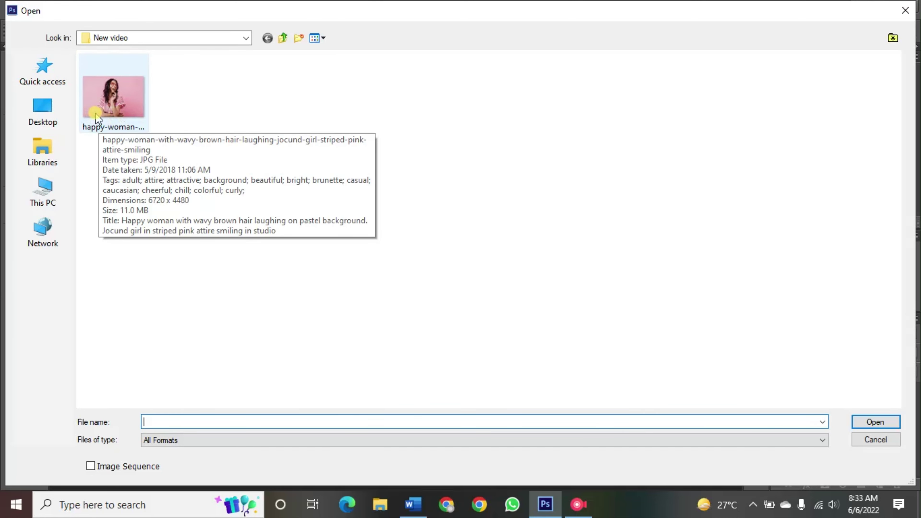
click(106, 115)
double_click(105, 115)
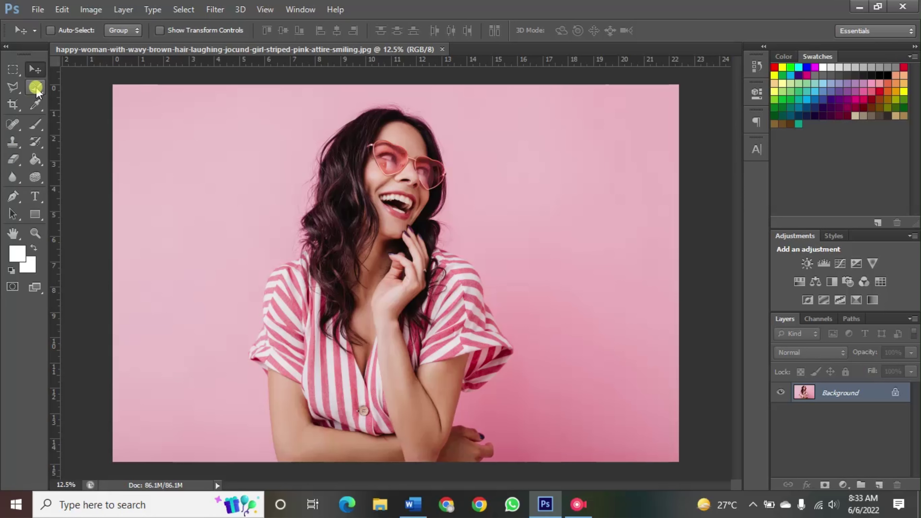
- Convert the locked Background into a regular layer named Layer 0
right_click(827, 395)
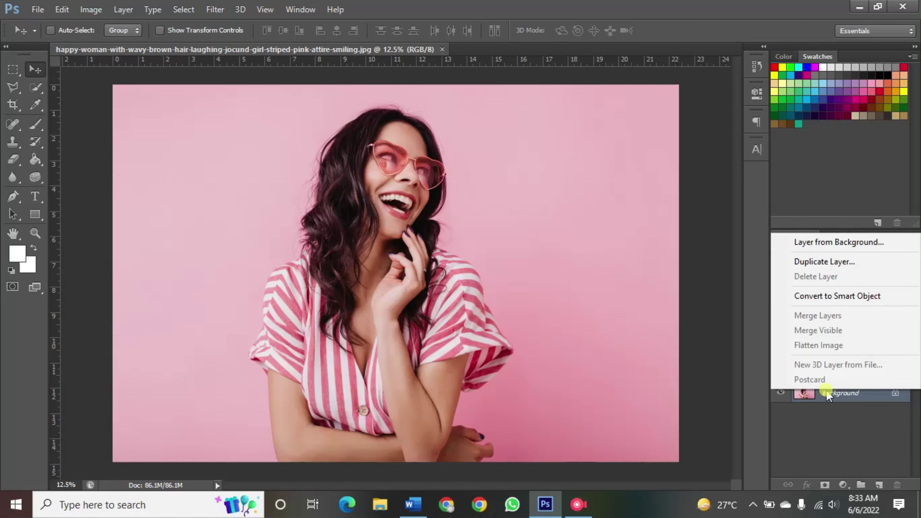
click(829, 243)
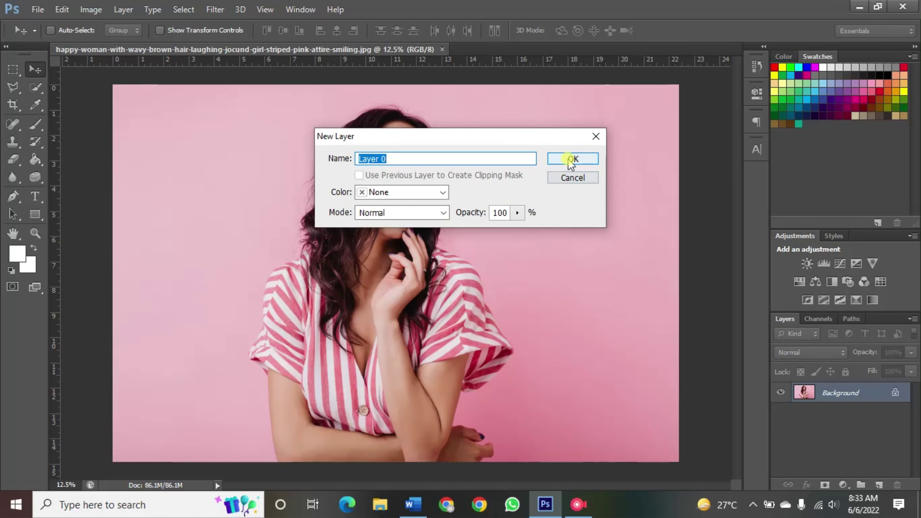
click(570, 159)
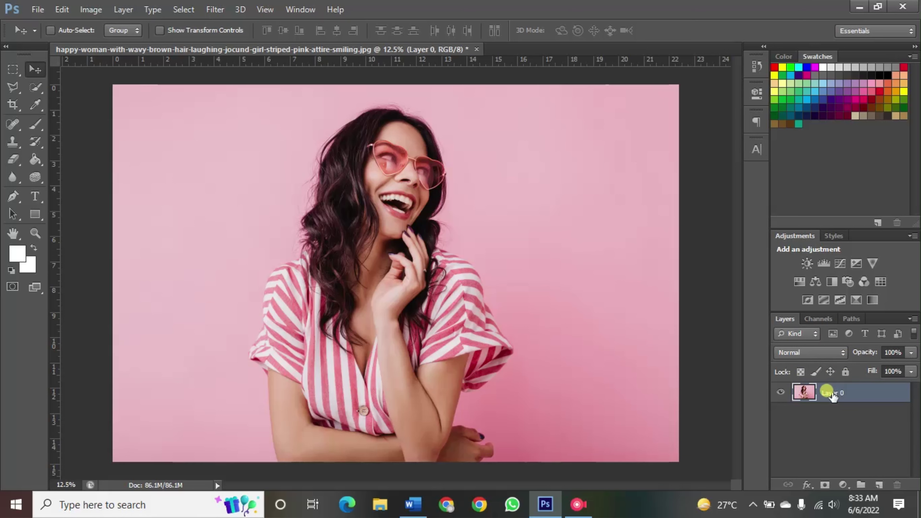
- Duplicate Layer 0 as Layer 0 copy, keeping Layer 0 selected
right_click(821, 397)
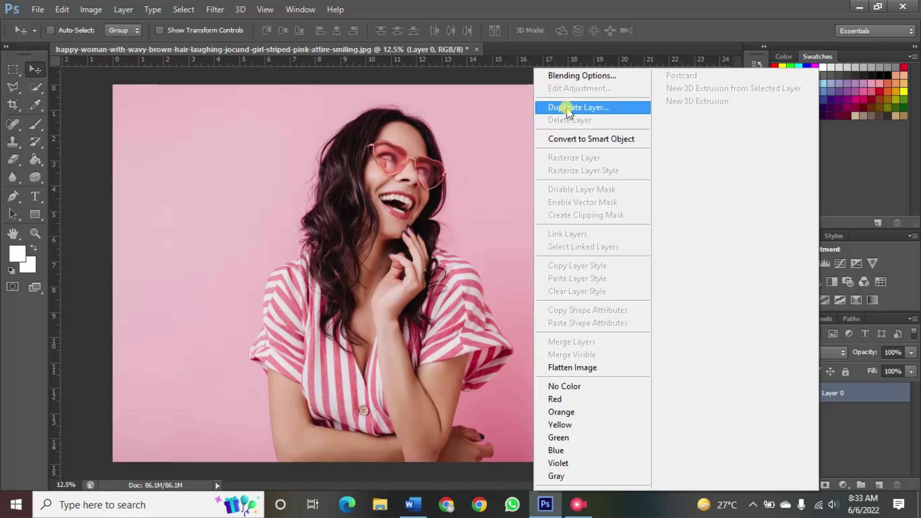
click(589, 110)
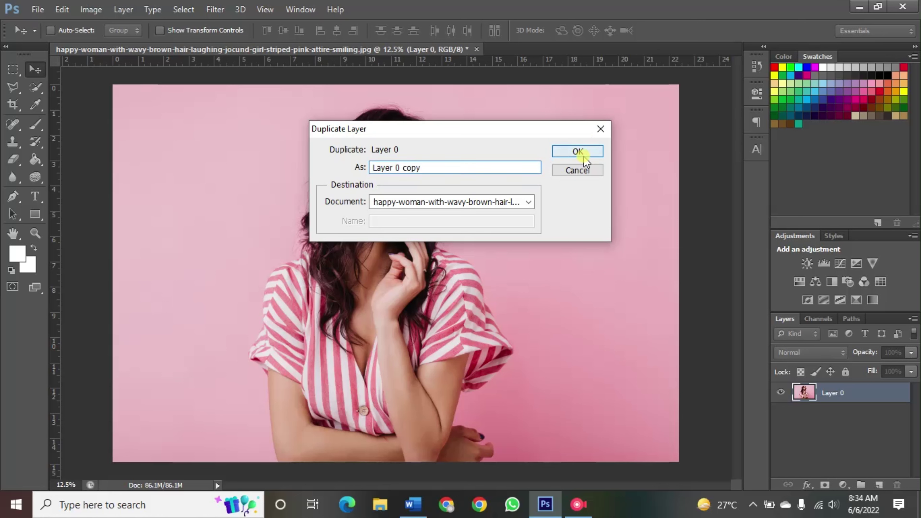
click(584, 154)
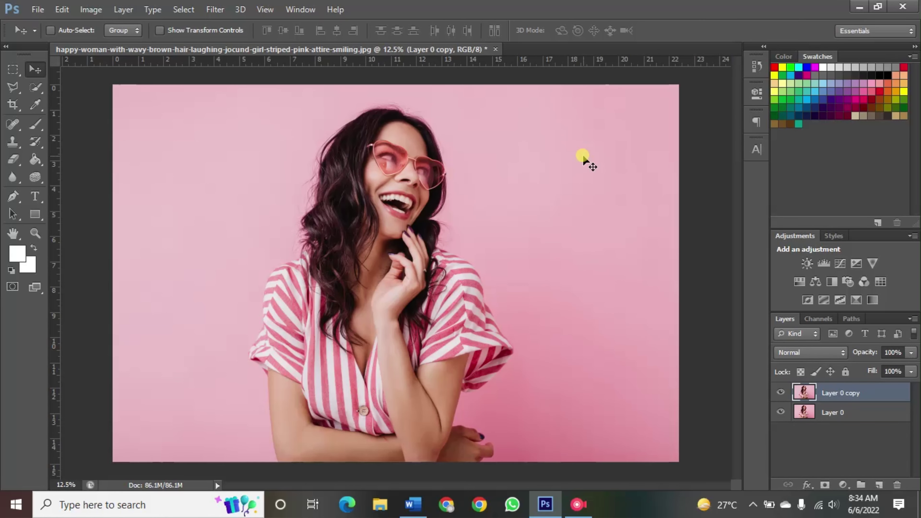
click(842, 412)
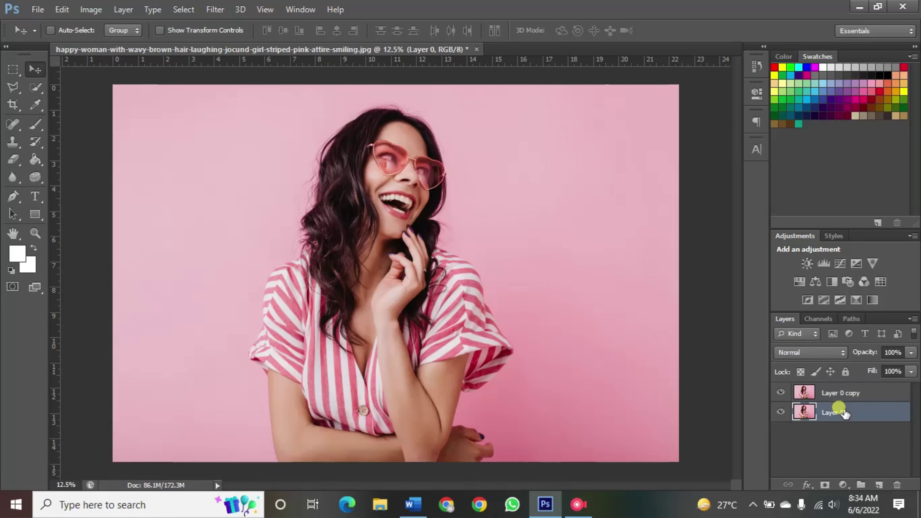
- Type white two-line text 'HAPPY WOMEN' on the canvas left of the woman's head
click(45, 202)
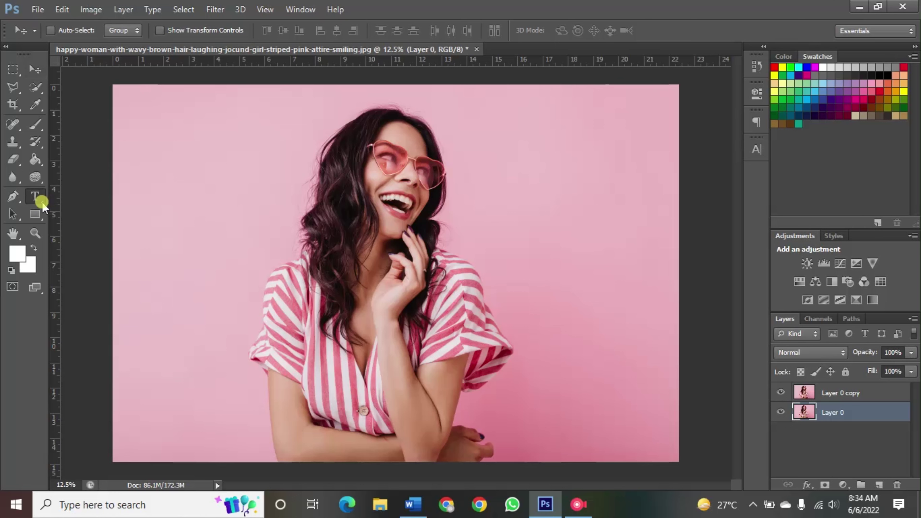
click(203, 236)
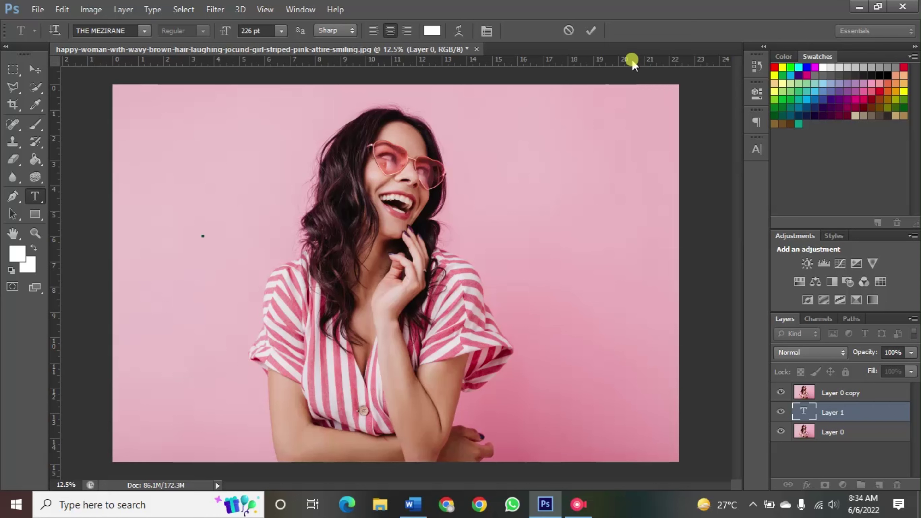
click(568, 30)
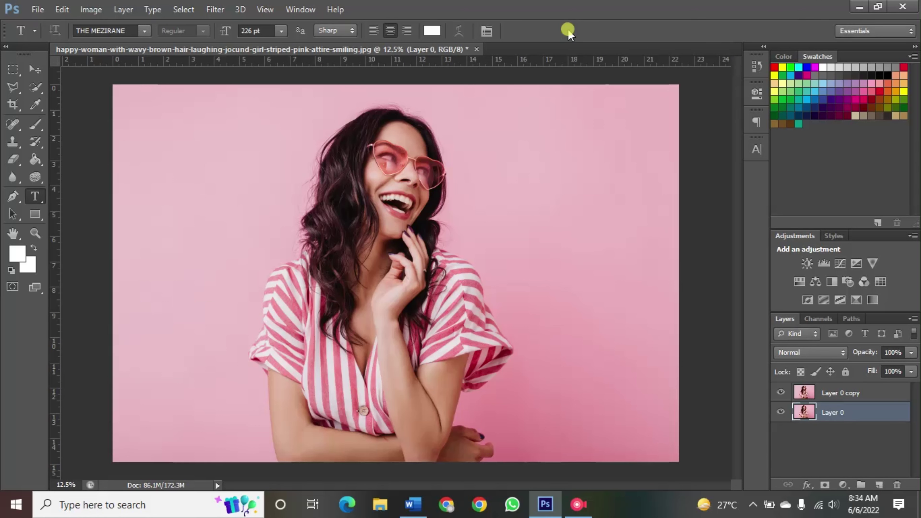
drag(849, 395, 260, 265)
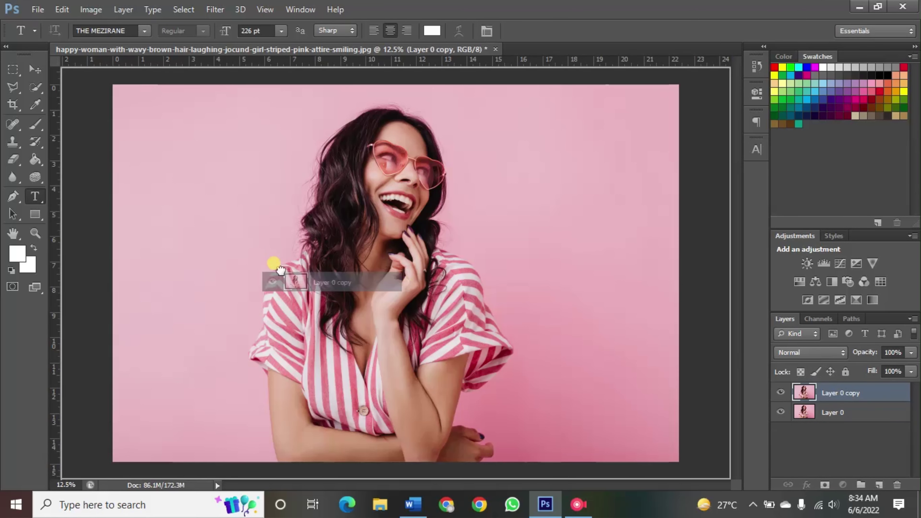
click(461, 199)
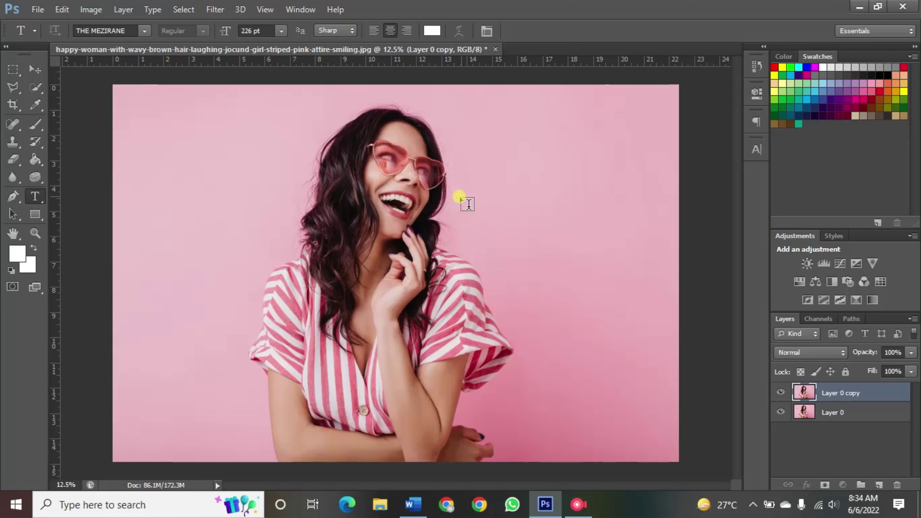
click(299, 239)
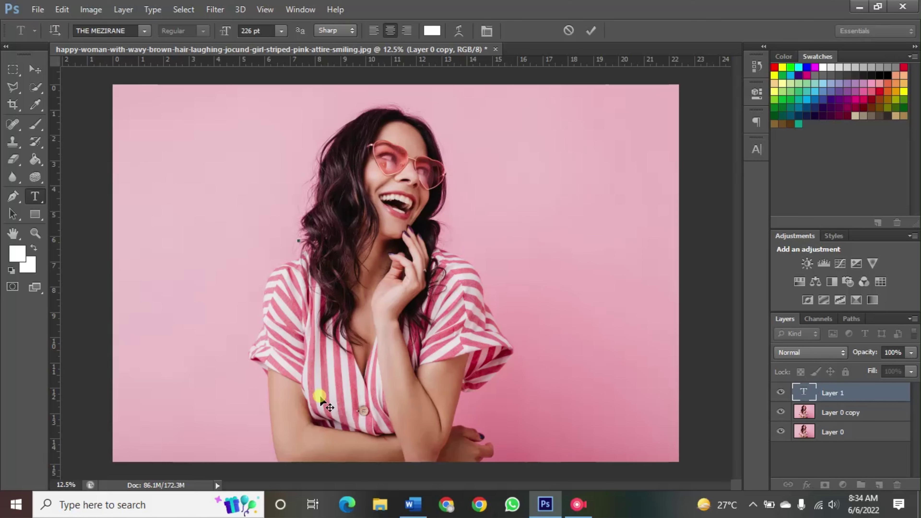
drag(325, 412, 282, 410)
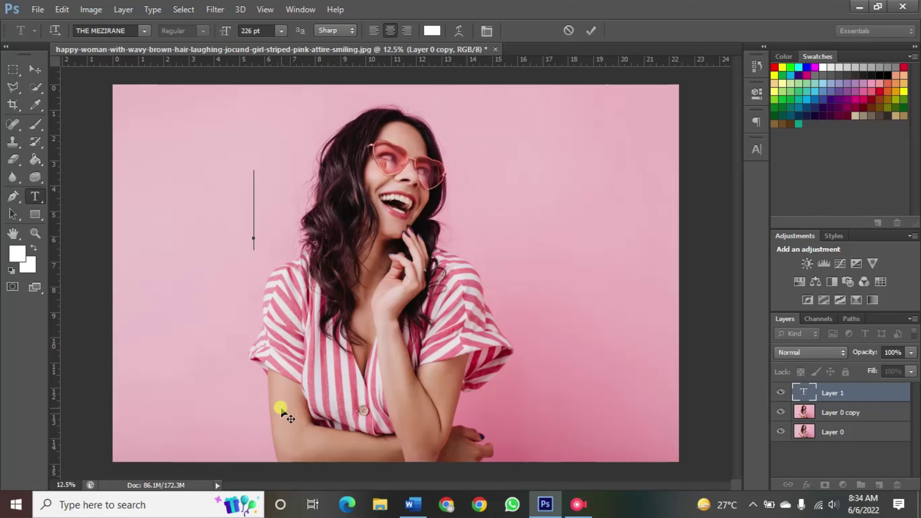
text(HA)
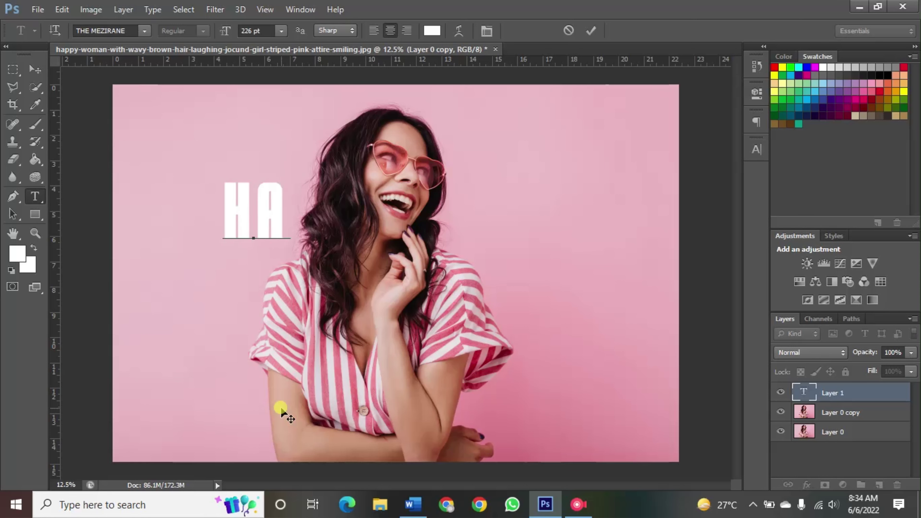
text(PPY )
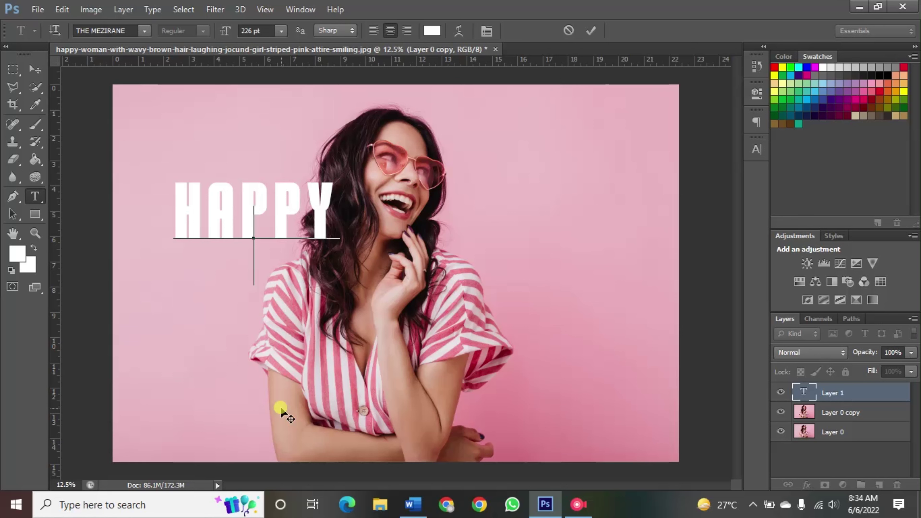
text(WOMEN)
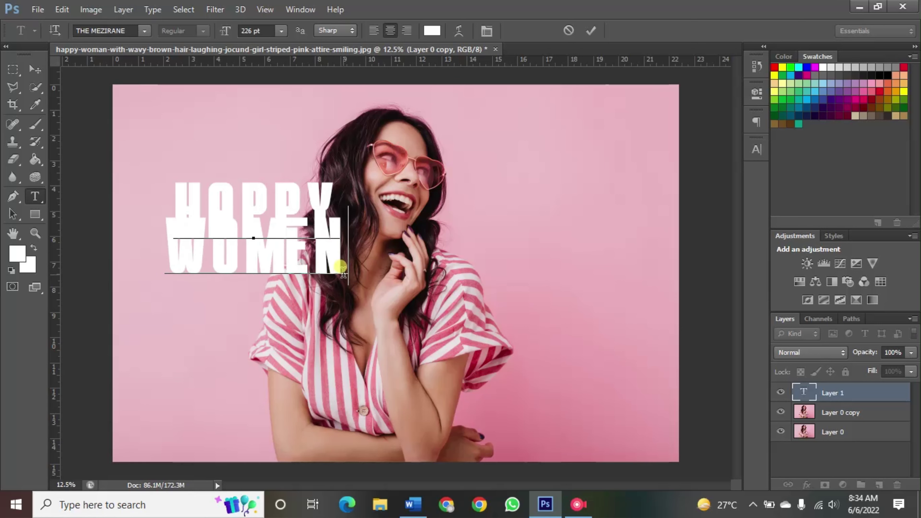
drag(343, 271, 177, 185)
- Keep the text white, set it in the Wilhelm font, and drag it over her face
click(431, 31)
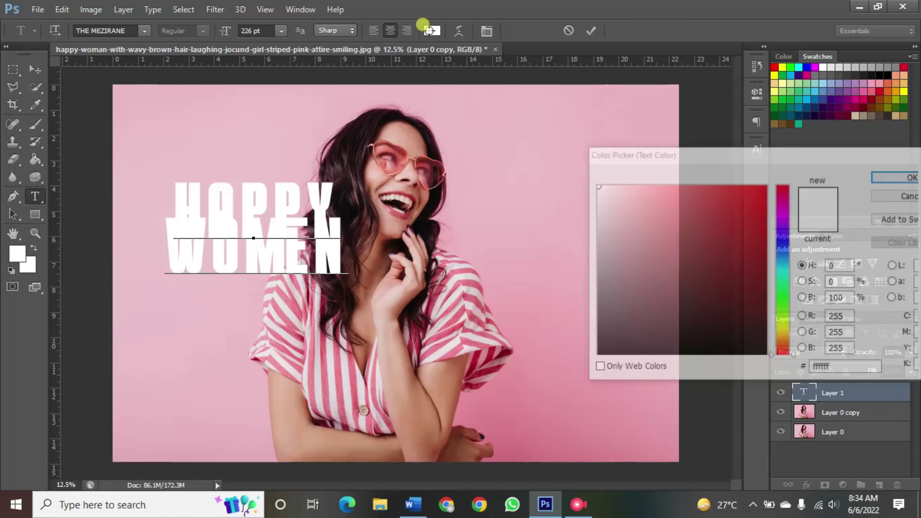
click(909, 177)
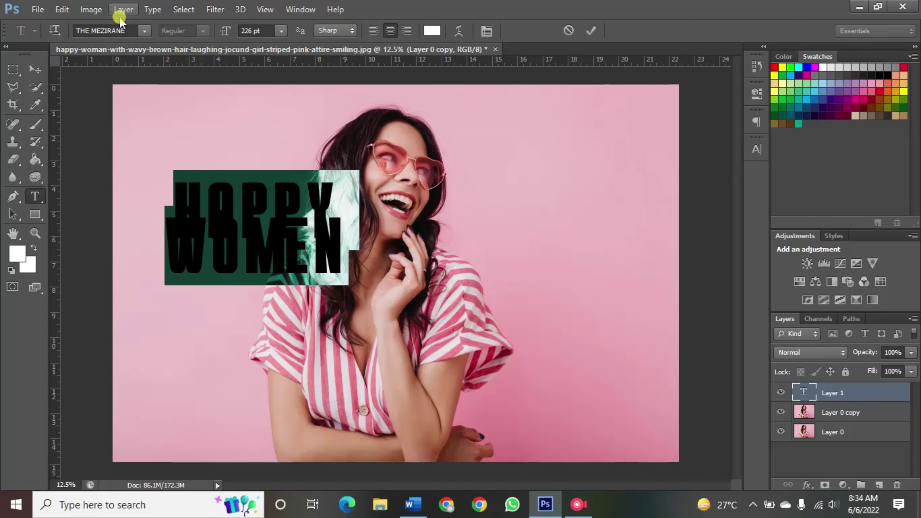
click(145, 31)
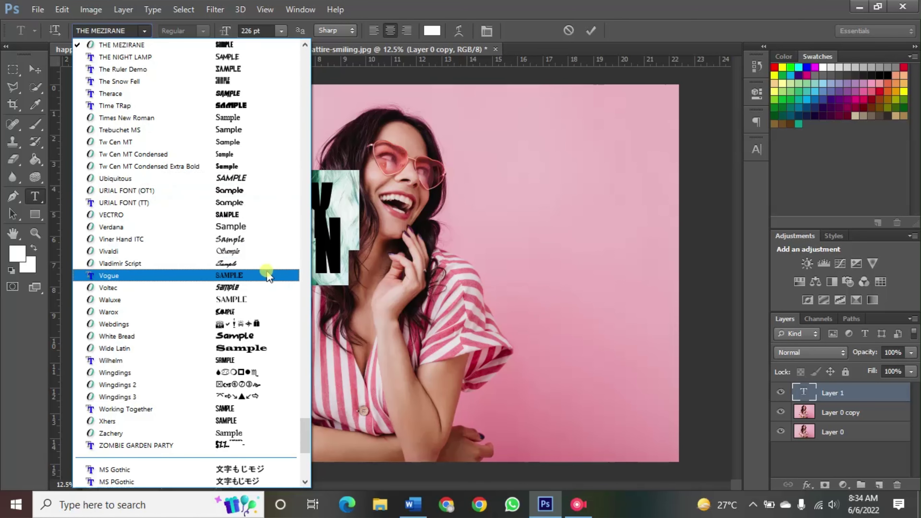
click(232, 363)
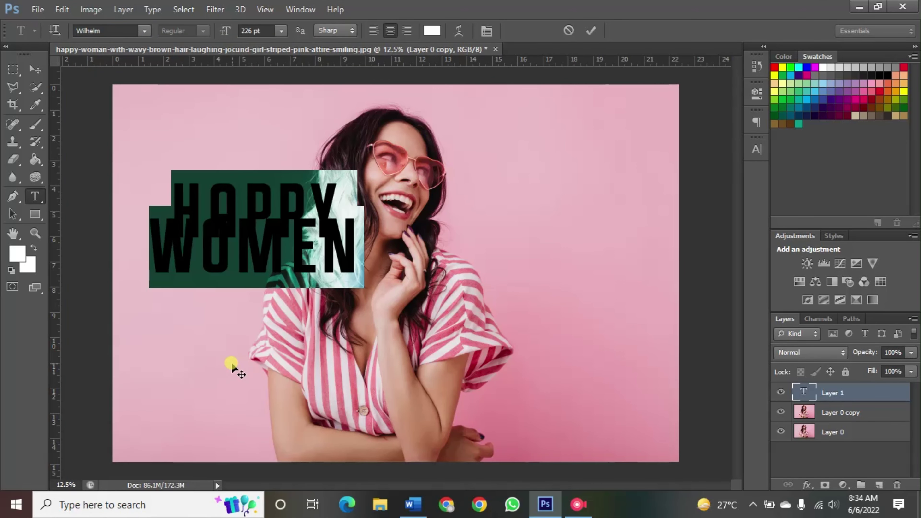
drag(317, 377, 413, 399)
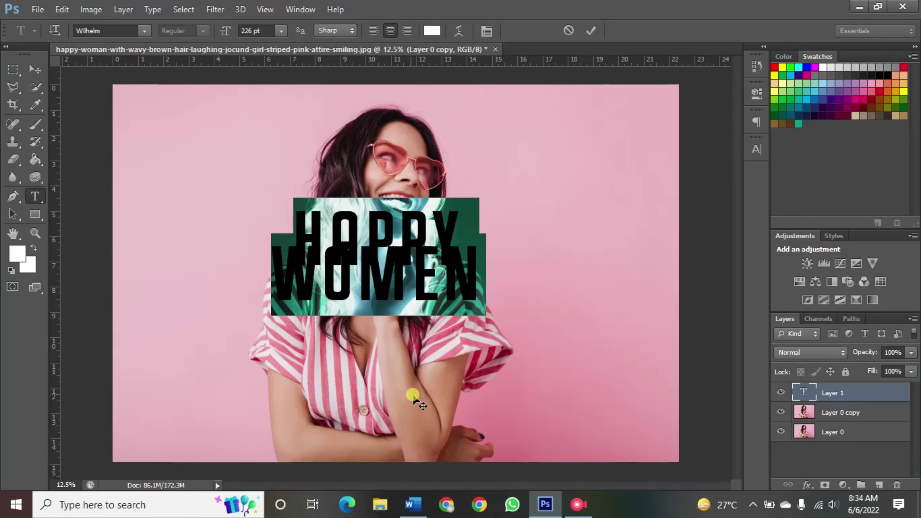
- Set the HAPPY WOMEN line spacing to 180 pt in the Character panel and commit
click(759, 150)
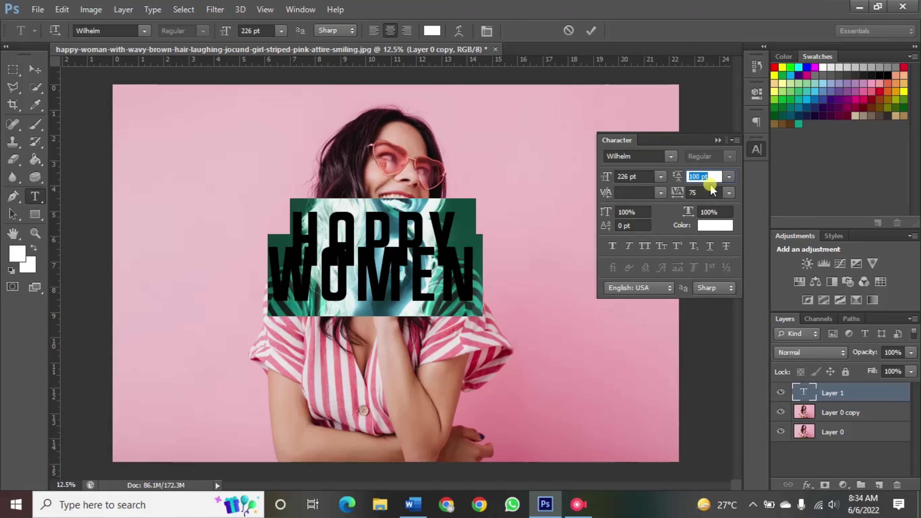
click(729, 177)
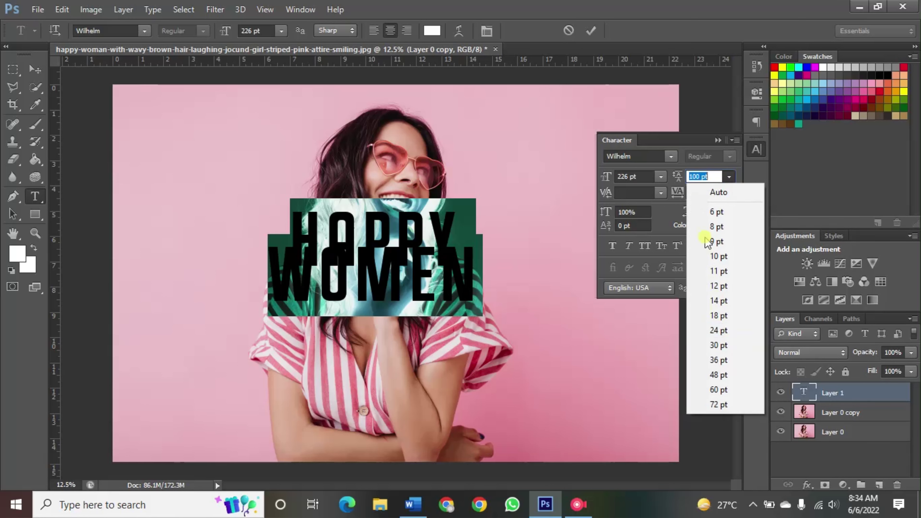
click(691, 172)
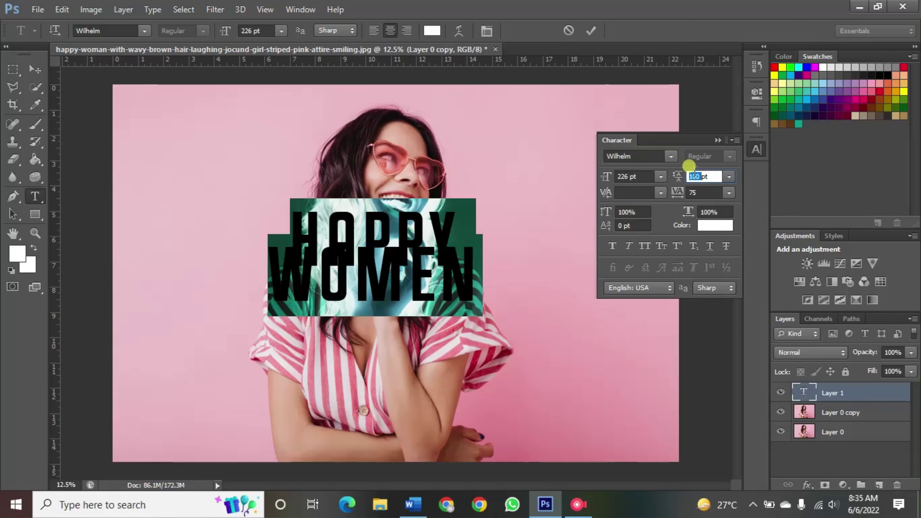
text(10)
key(Return)
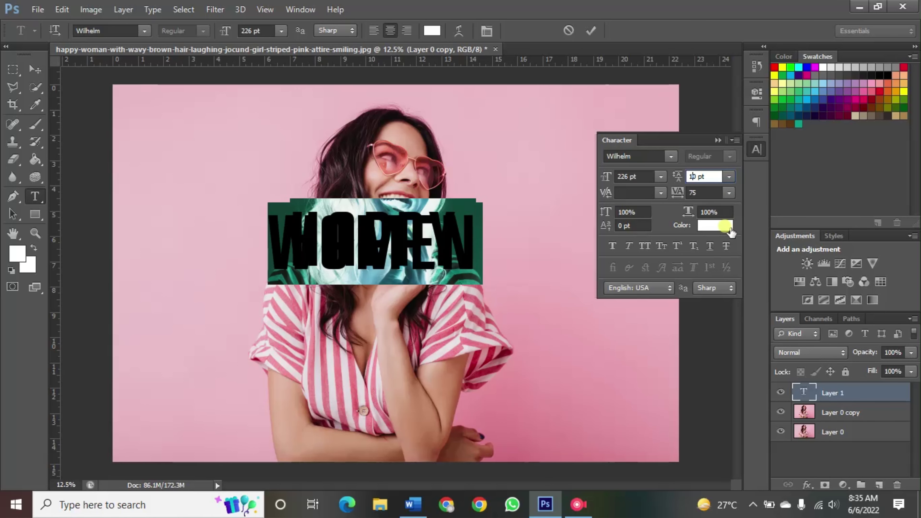
text(5)
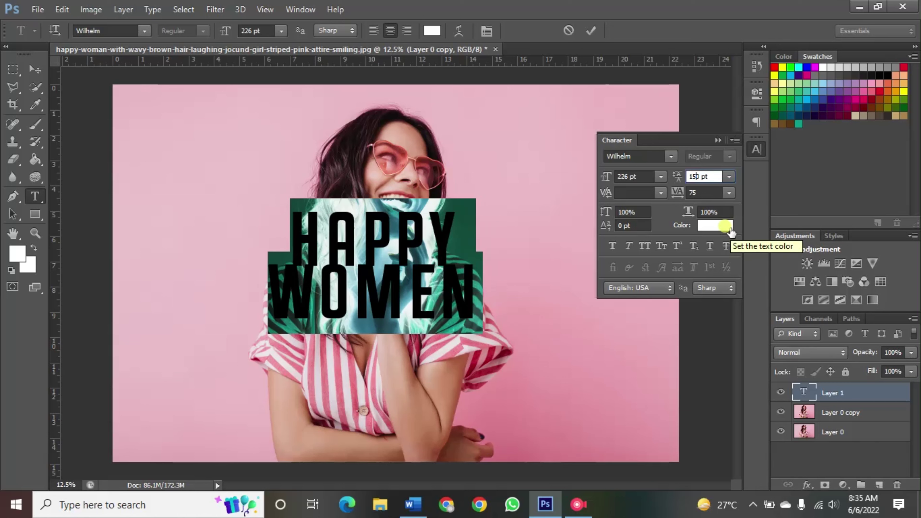
key(BackSpace)
text(8)
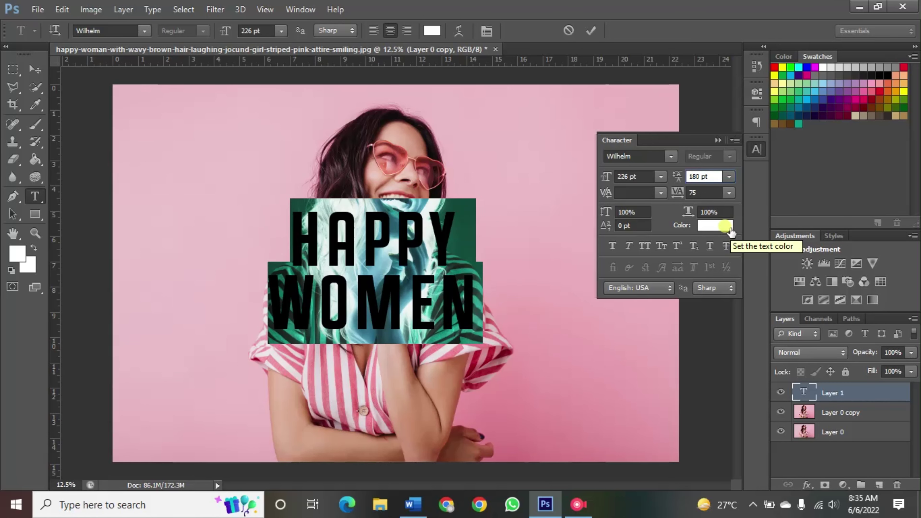
click(755, 153)
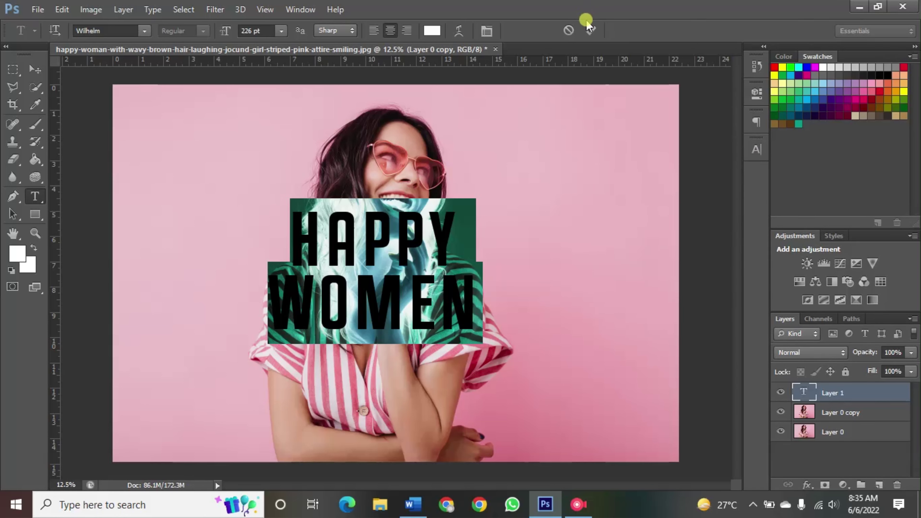
click(590, 31)
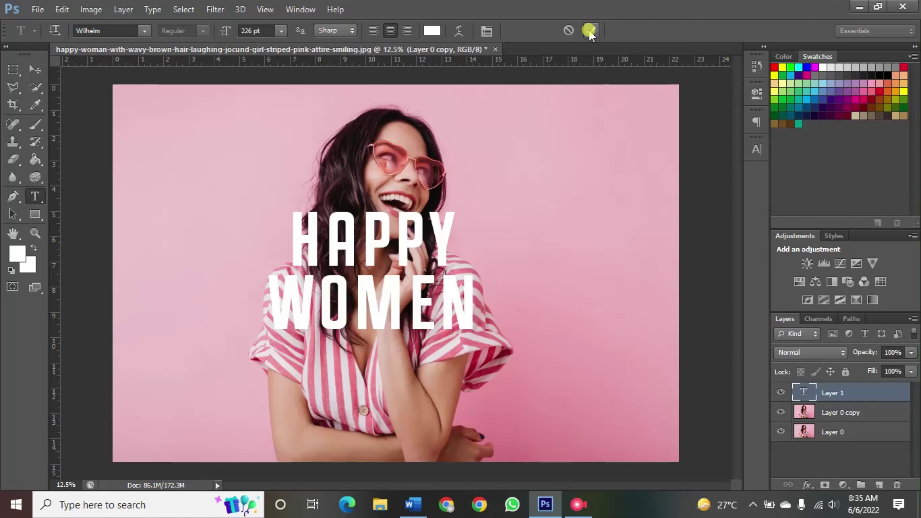
- Reselect all the text and enlarge it to 260 pt, then commit
click(472, 305)
key(ctrl+a)
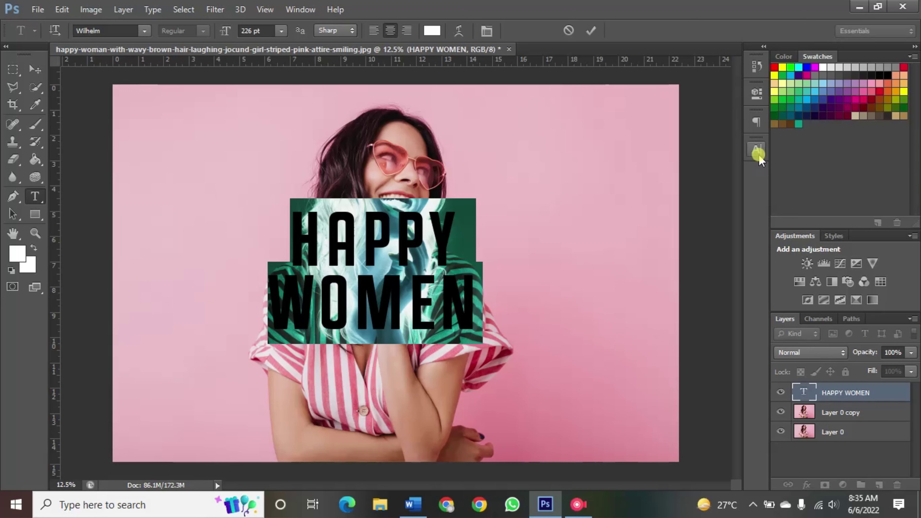
click(756, 149)
click(622, 176)
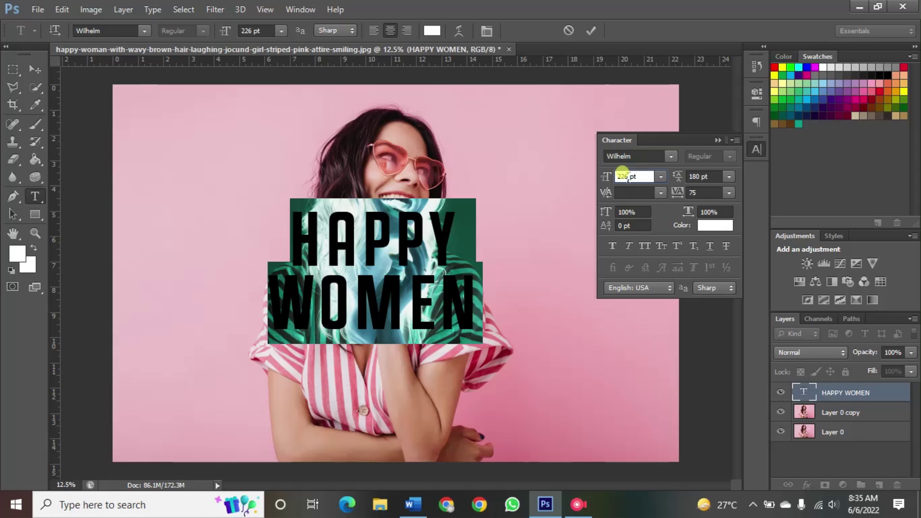
text(2)
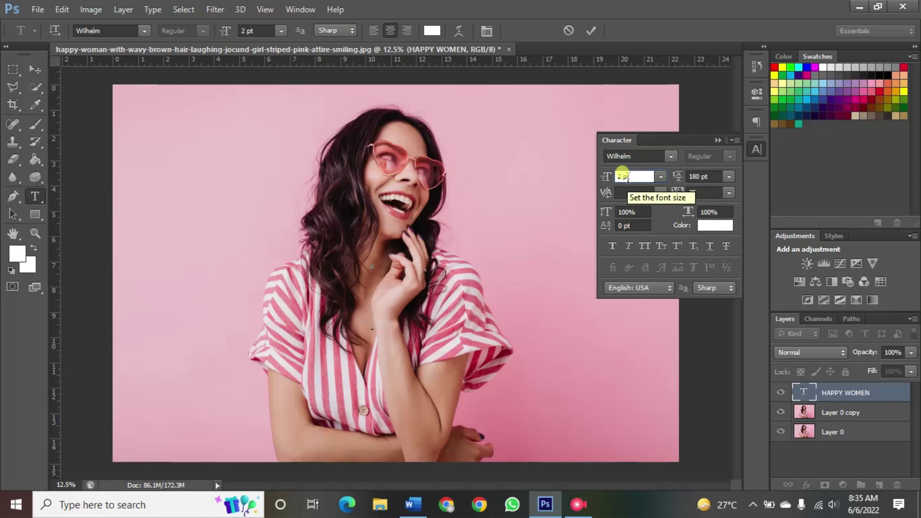
text(60)
key(Return)
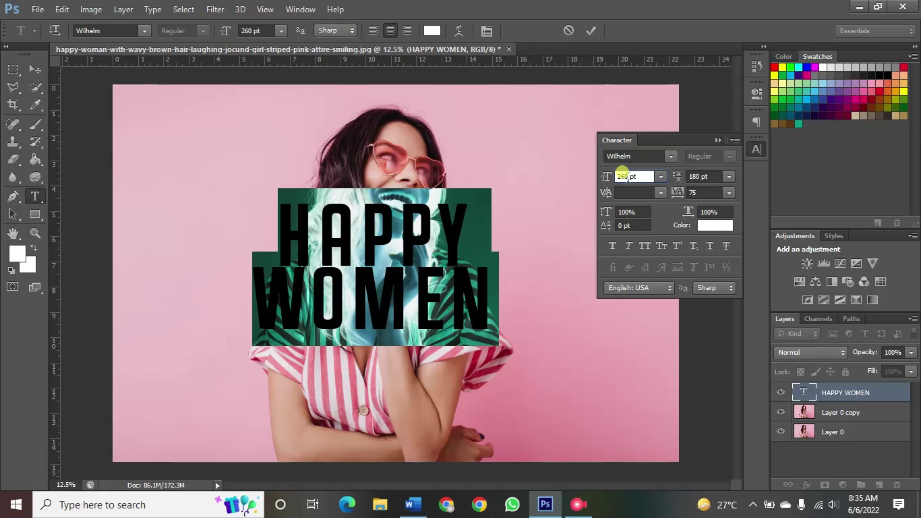
text(2)
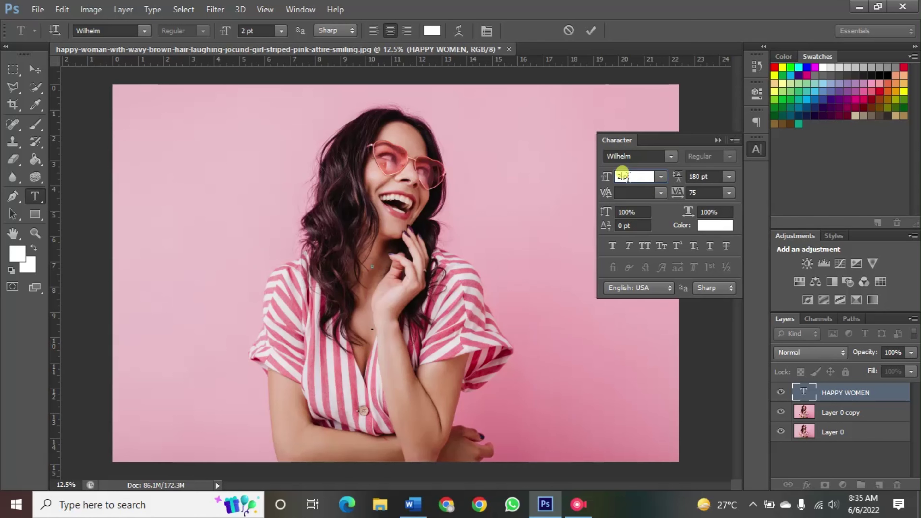
text(60)
key(Return)
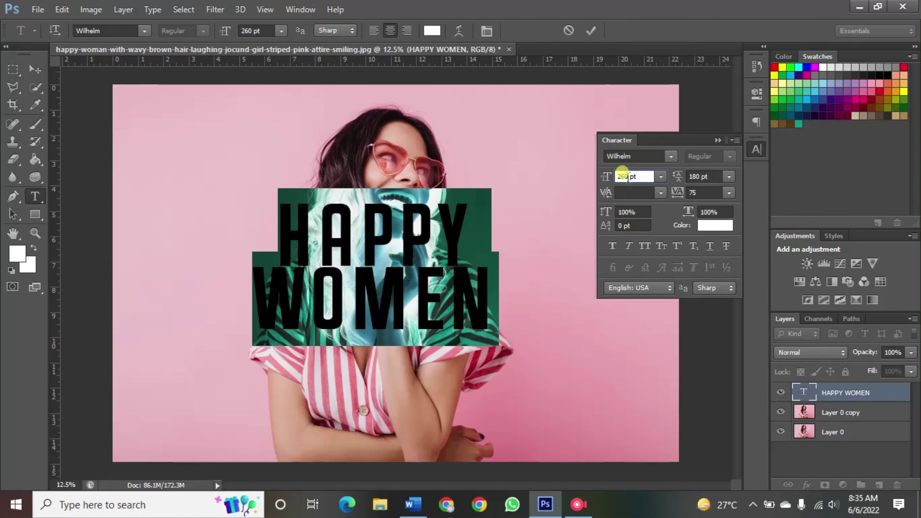
click(719, 140)
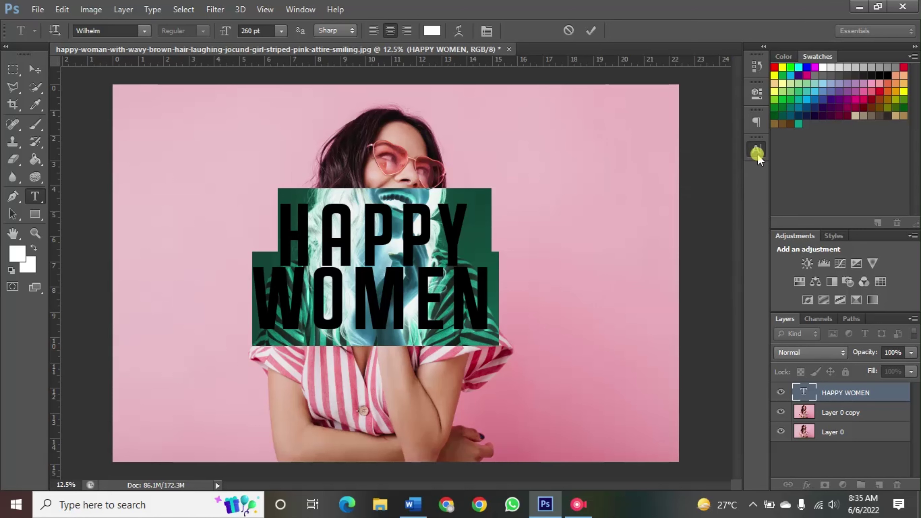
click(592, 31)
- Free-transform the text to scale it up by dragging a corner
key(ctrl+t)
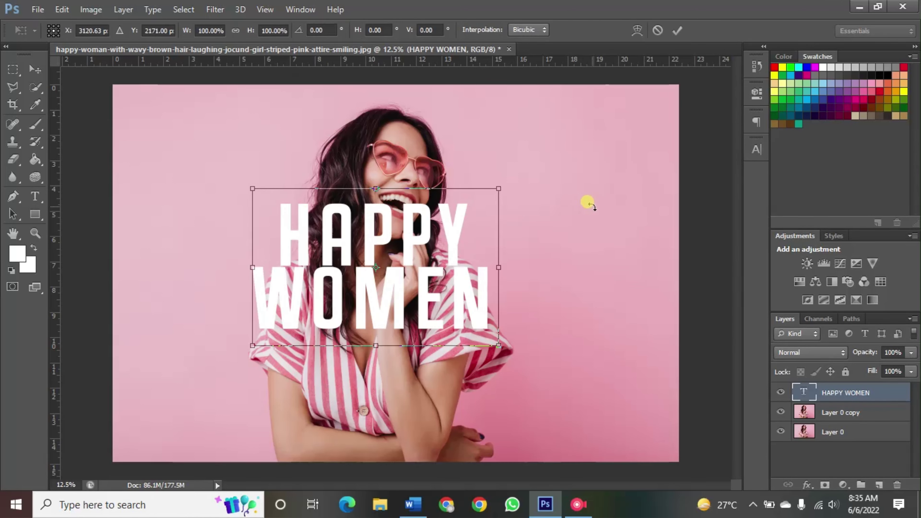
drag(499, 189, 547, 186)
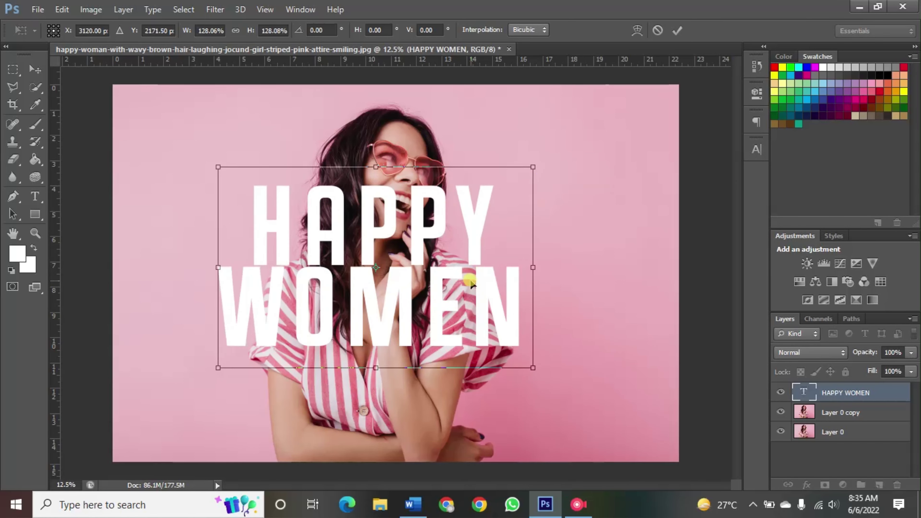
click(678, 31)
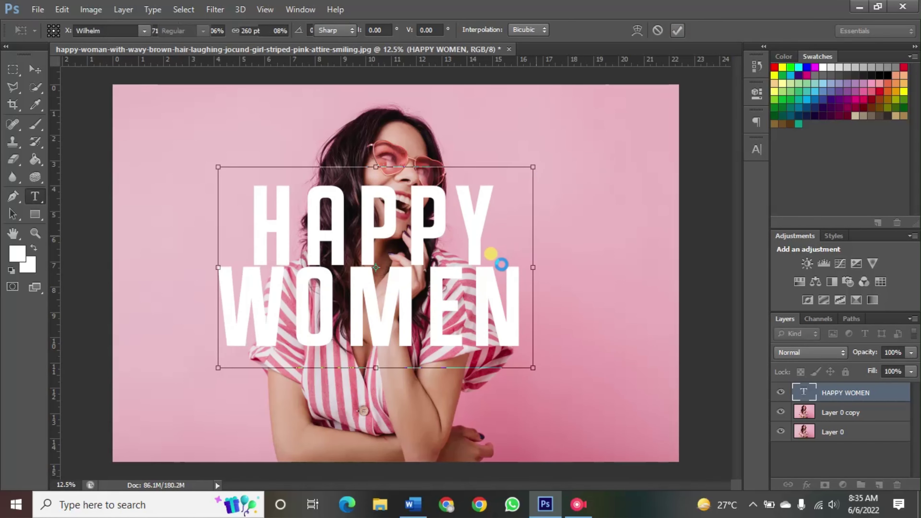
- Correct the word WOMEN to WOMAN and commit the edit
click(467, 290)
key(BackSpace)
text(A)
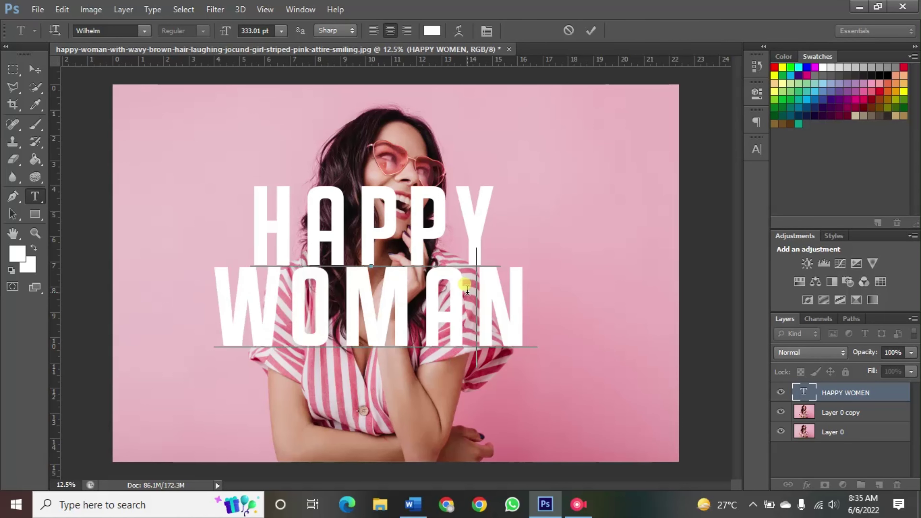
click(591, 31)
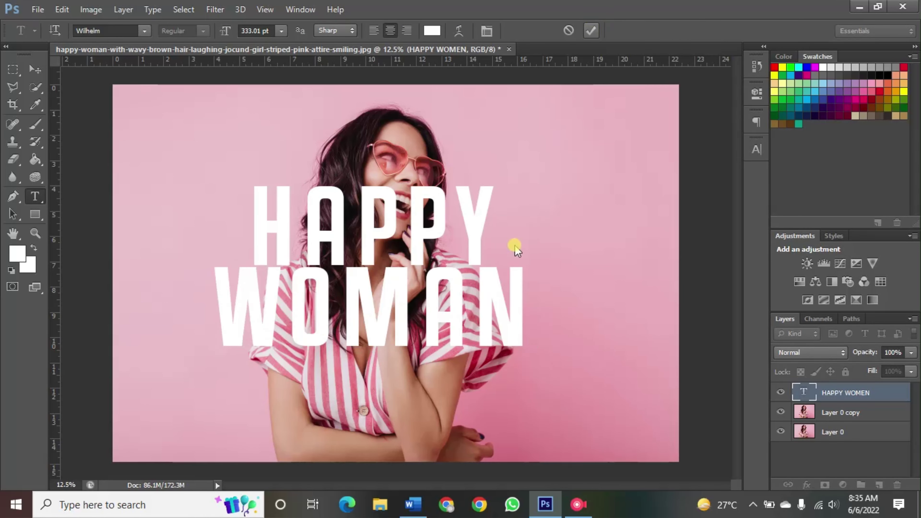
- Move the HAPPY WOMAN text higher over the woman's face
click(35, 69)
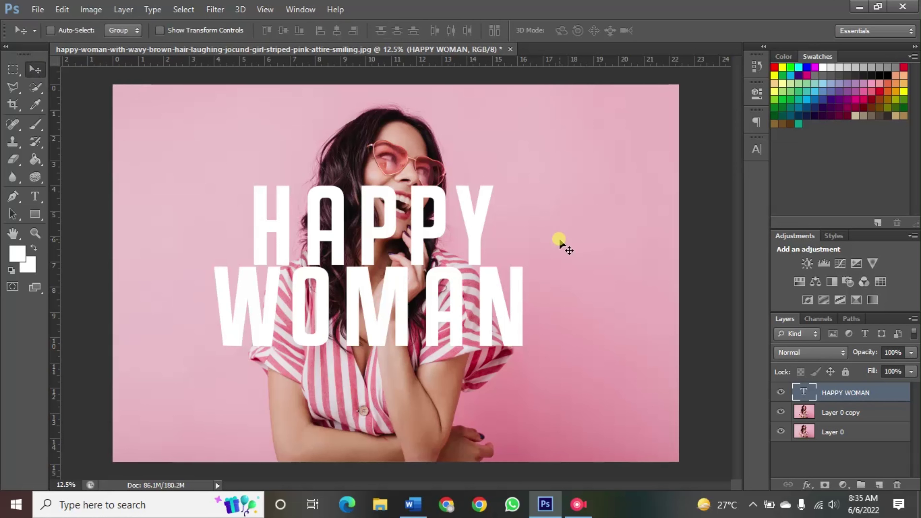
mouse_move(448, 274)
mouse_down()
mouse_move(455, 223)
mouse_move(451, 235)
mouse_up()
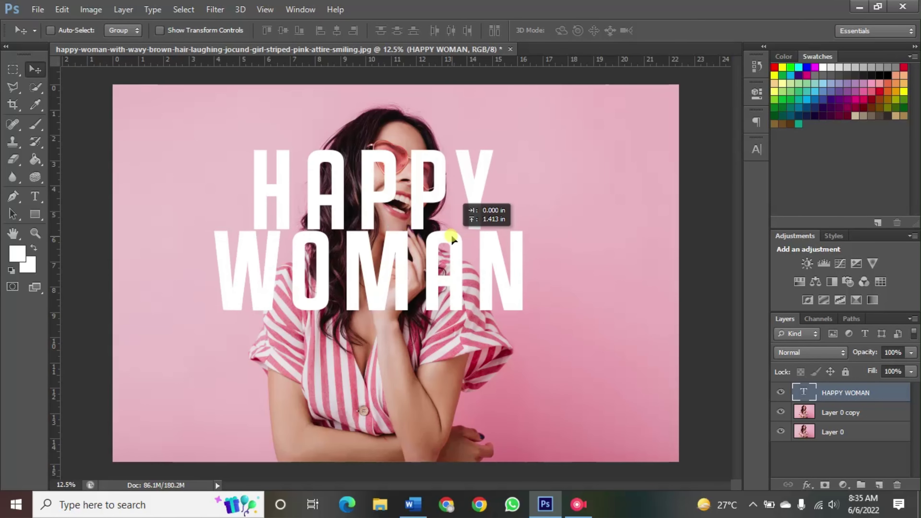
click(36, 197)
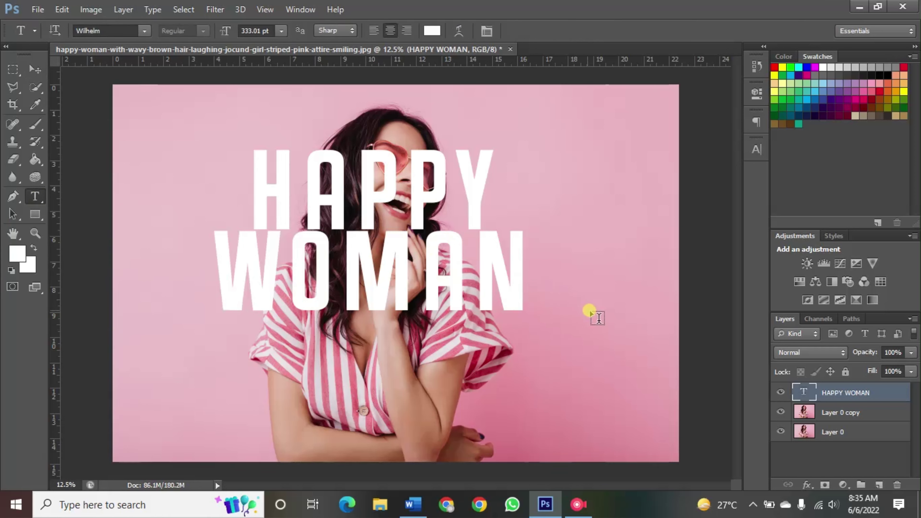
- Set the leading between the HAPPY and WOMAN lines to 260 pt and commit
click(520, 261)
key(ctrl+a)
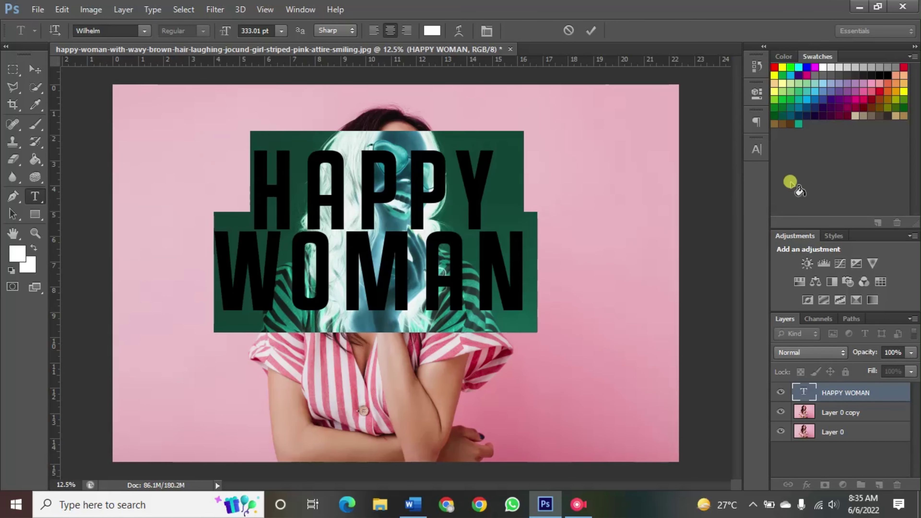
click(755, 151)
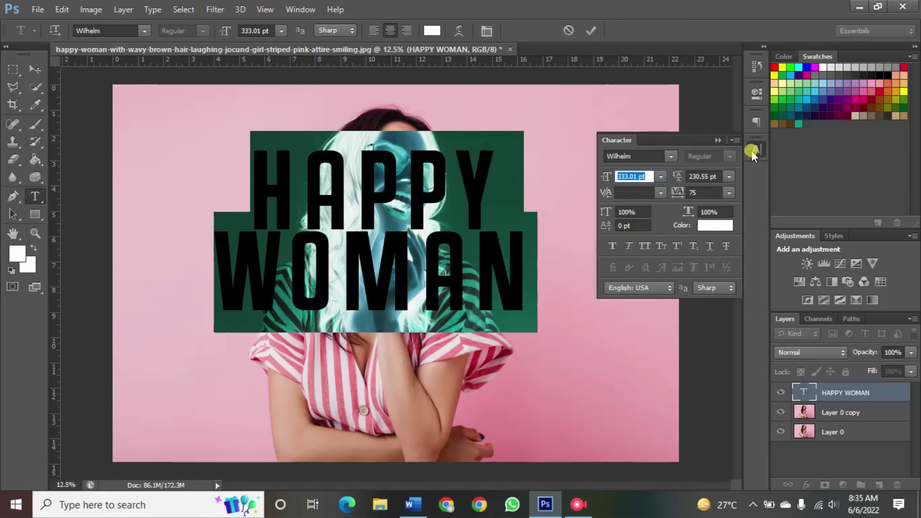
click(729, 177)
click(703, 178)
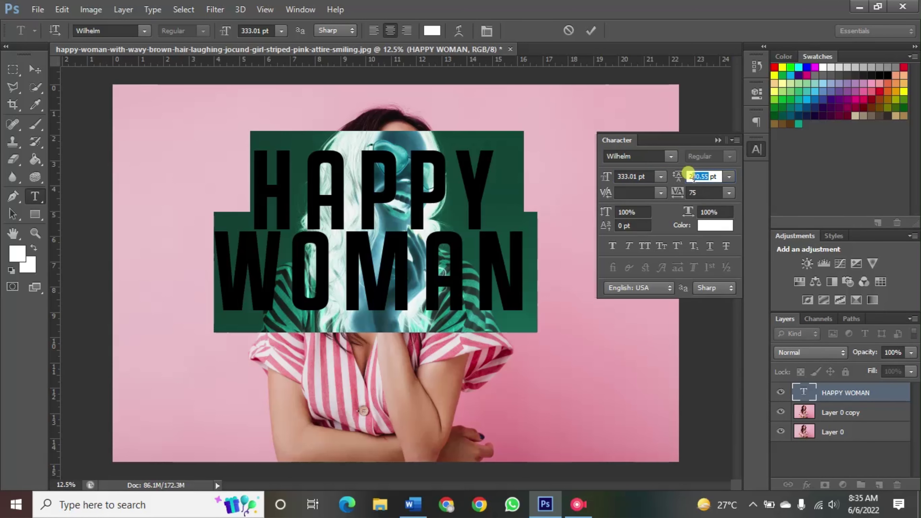
text(24)
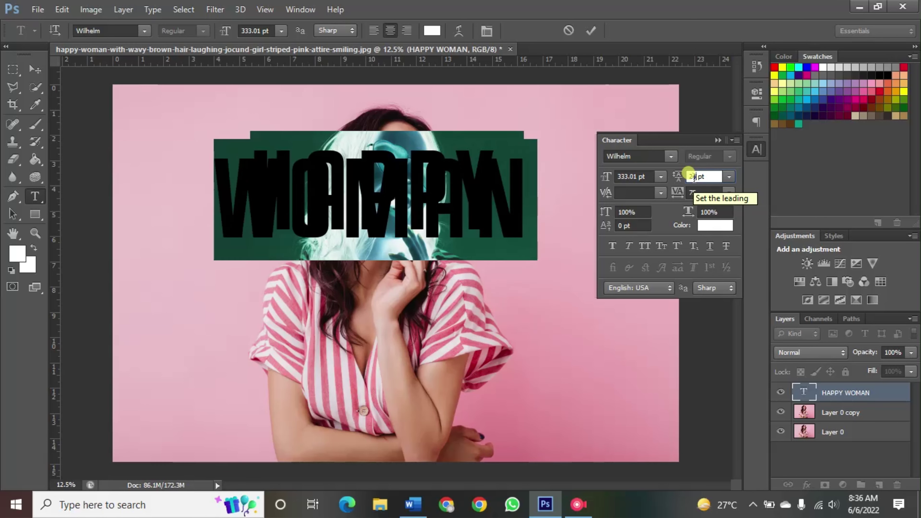
text(5)
key(BackSpace)
key(BackSpace)
text(5)
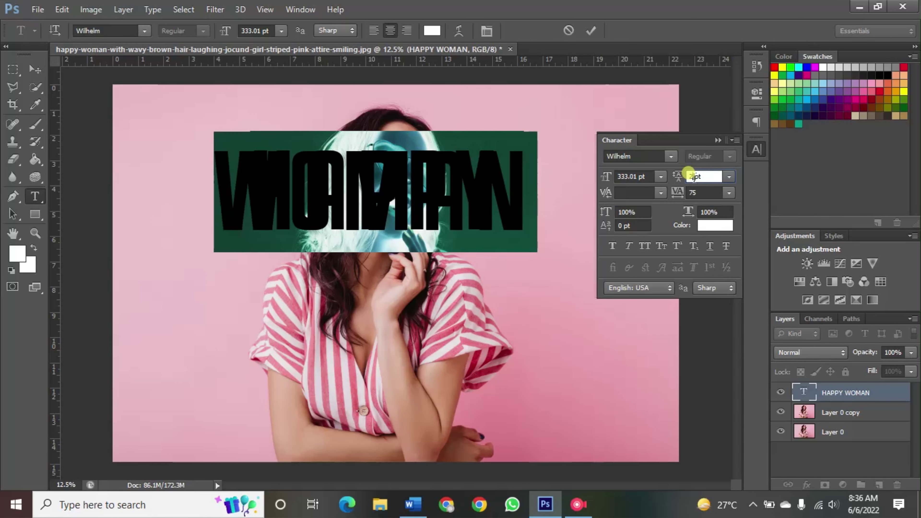
text(0)
key(BackSpace)
text(60)
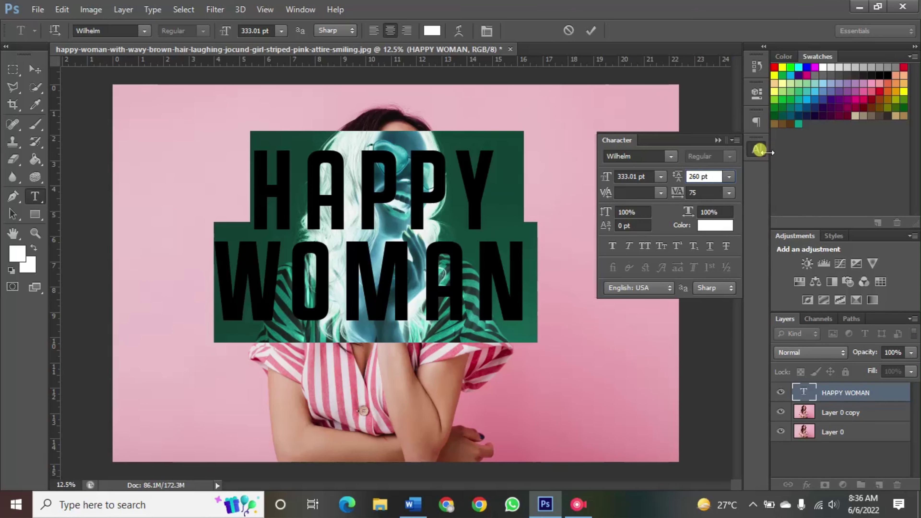
click(757, 149)
click(591, 31)
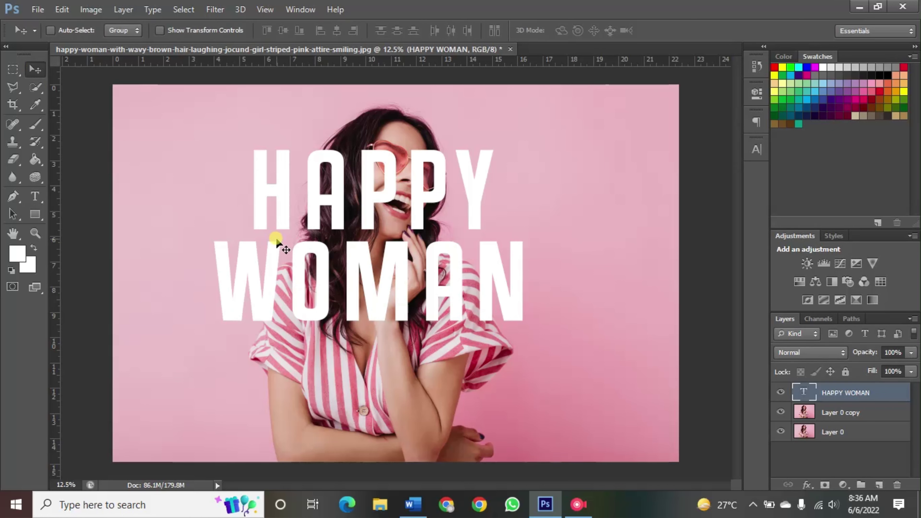
- Scale the text about 120%, shift it slightly down, and move its layer beneath Layer 0 copy
key(ctrl+t)
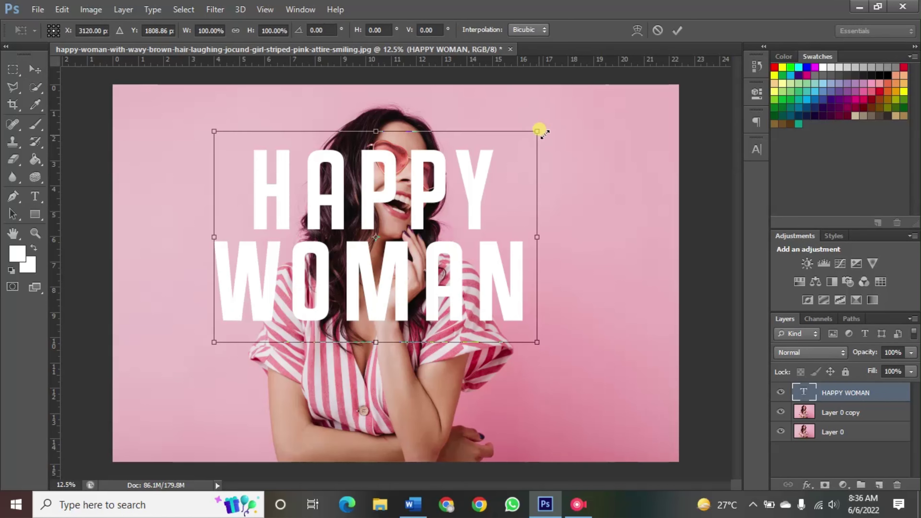
drag(540, 129, 572, 118)
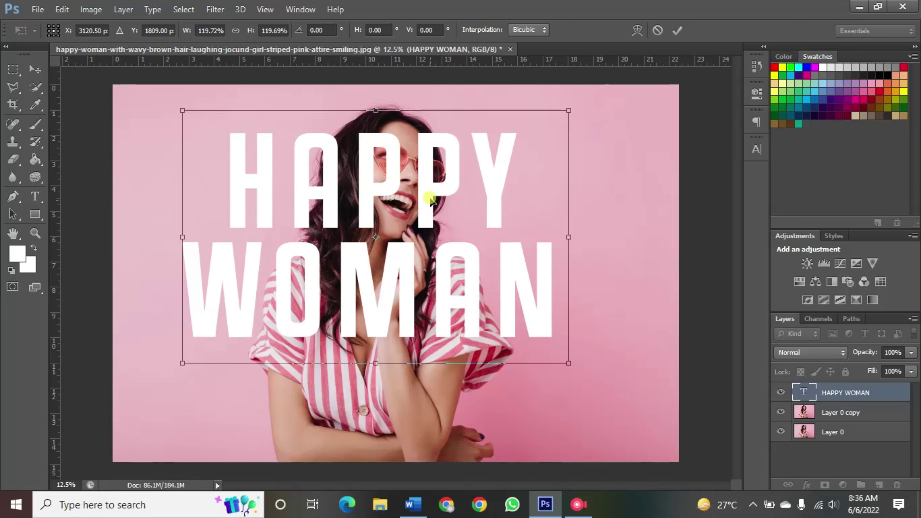
drag(430, 196, 428, 204)
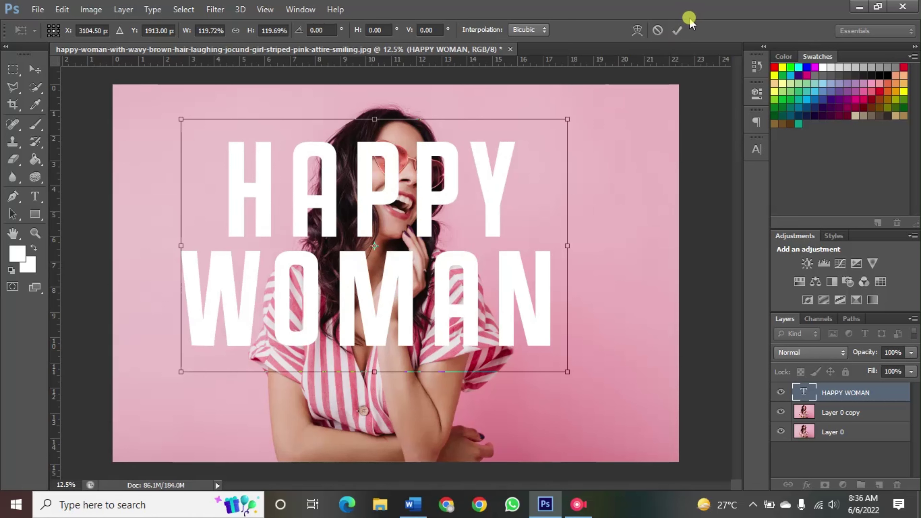
click(677, 31)
drag(829, 393, 832, 421)
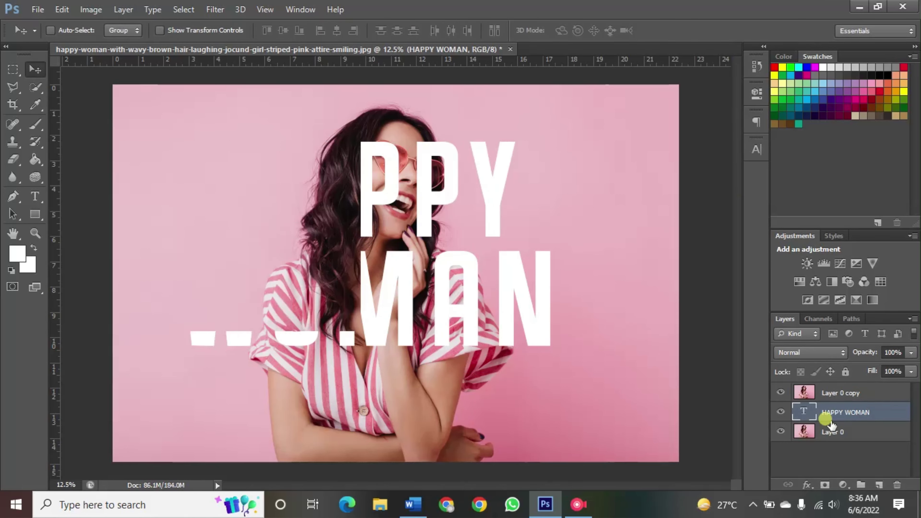
- With Layer 0 copy active, choose the Quick Selection tool after zooming in on the woman's neck
click(839, 394)
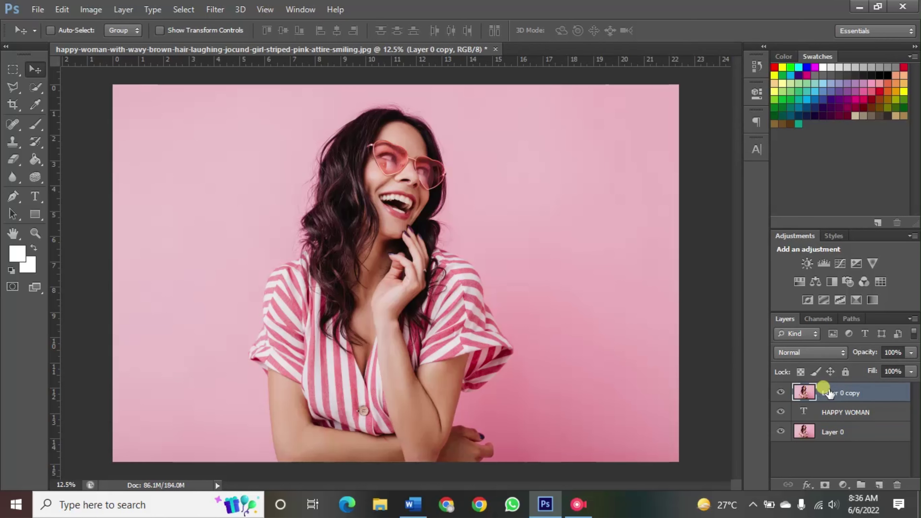
click(35, 87)
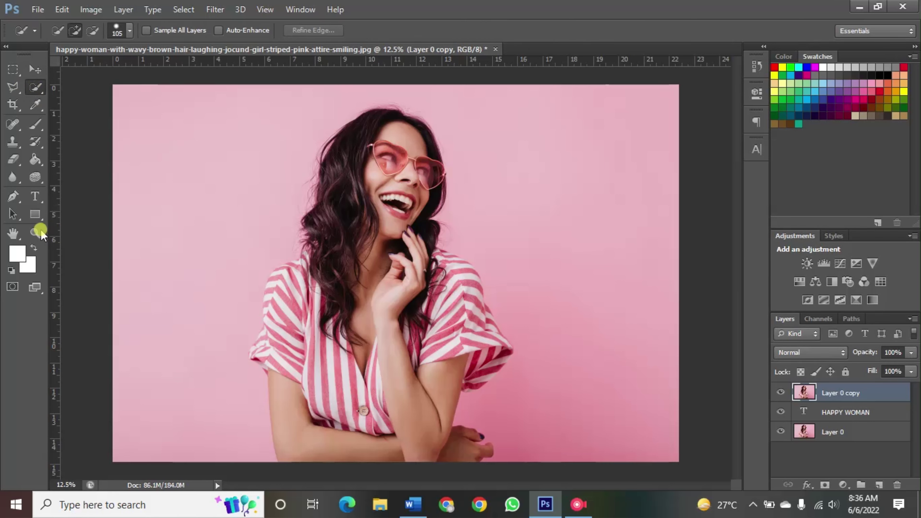
click(35, 234)
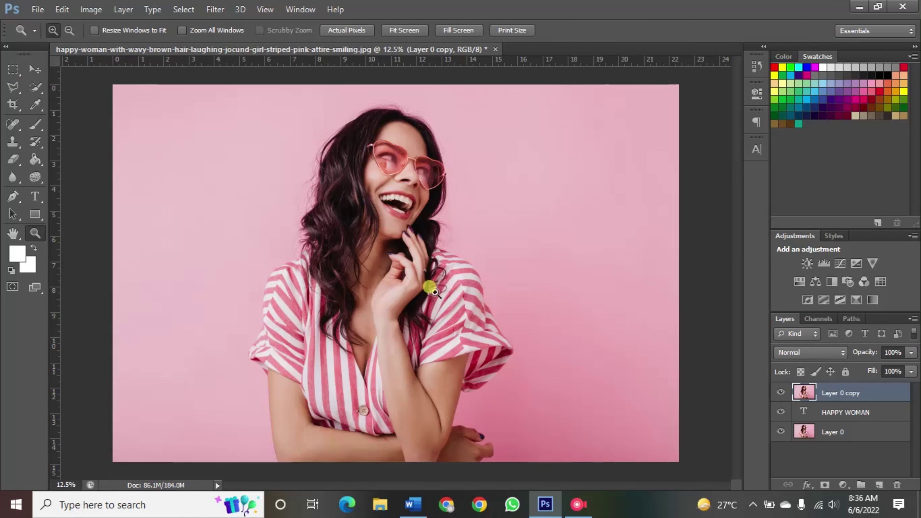
click(382, 286)
click(350, 248)
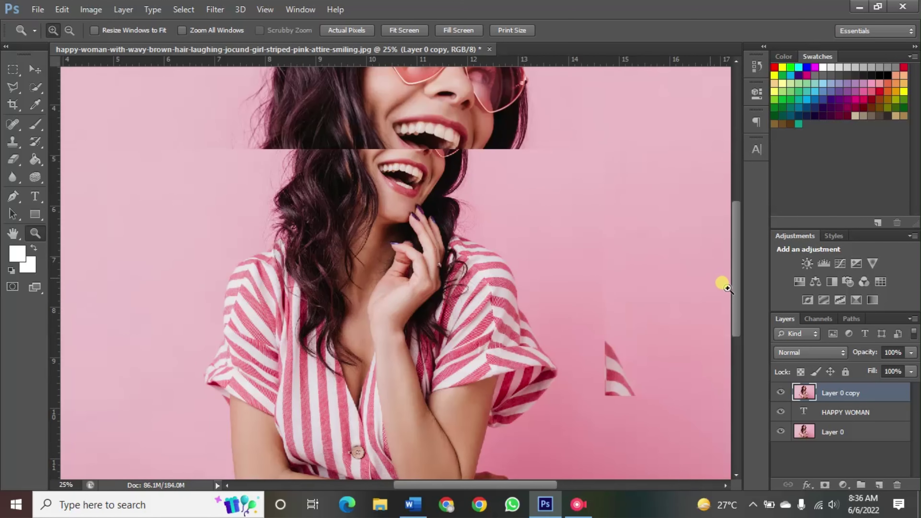
mouse_move(735, 301)
mouse_down()
mouse_move(738, 280)
mouse_move(729, 379)
mouse_move(746, 289)
mouse_up()
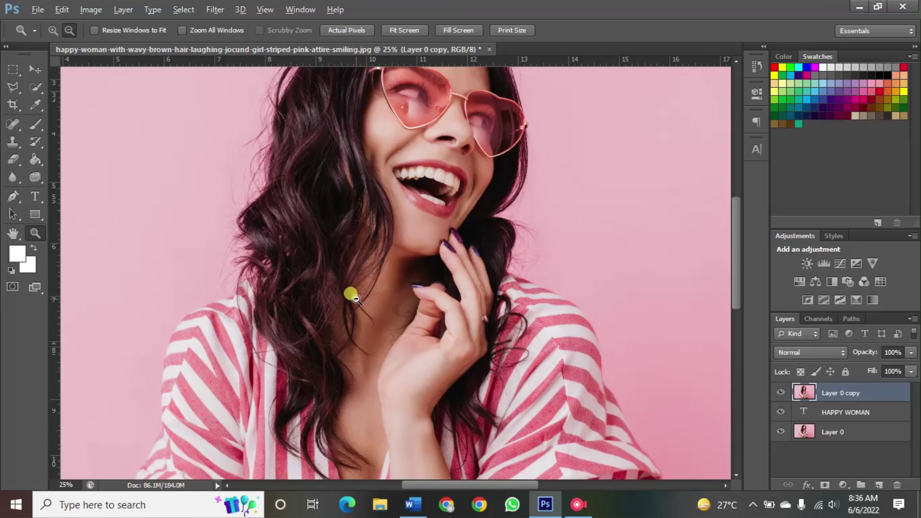
alt+click(350, 294)
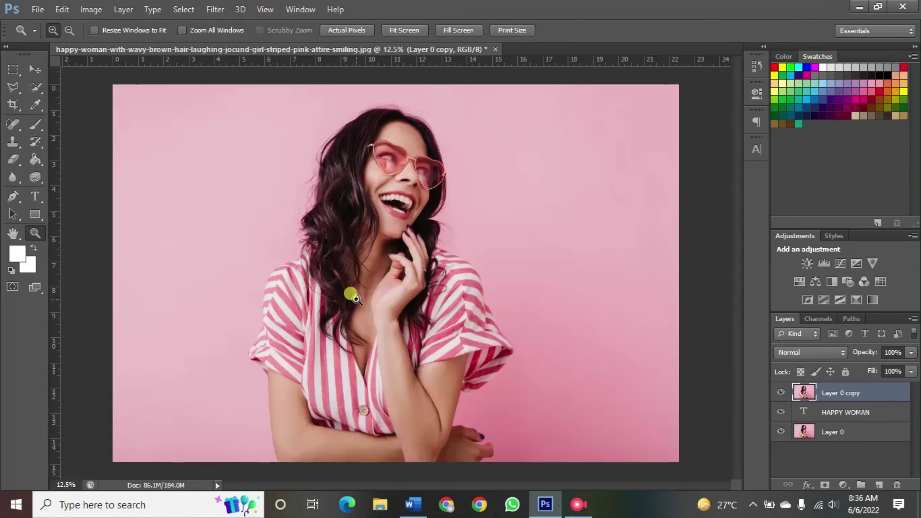
click(32, 84)
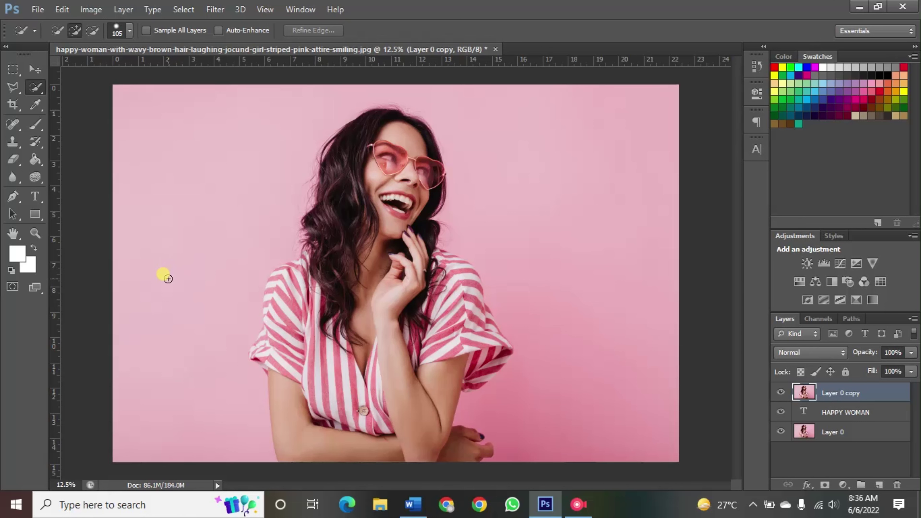
- Set the Quick Selection brush size to 259 px
click(130, 31)
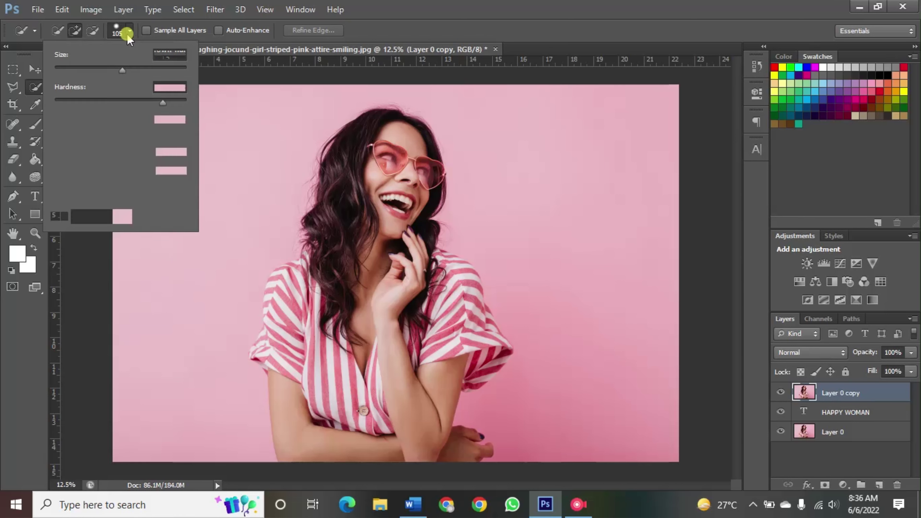
click(132, 71)
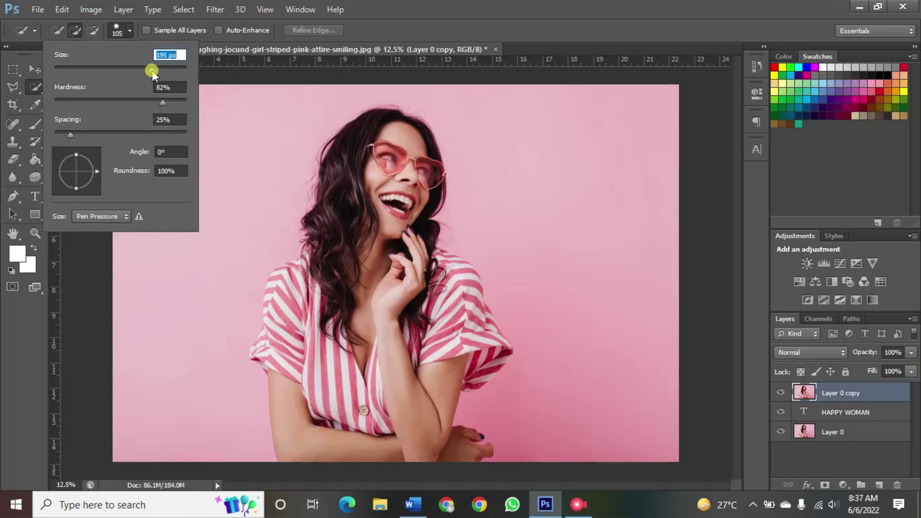
drag(148, 70, 162, 70)
click(294, 402)
- Paint the selection over the woman's arms, torso, sleeves, shoulders and hair
mouse_move(303, 411)
mouse_down()
mouse_move(308, 434)
mouse_move(460, 451)
mouse_move(435, 406)
mouse_move(488, 366)
mouse_up()
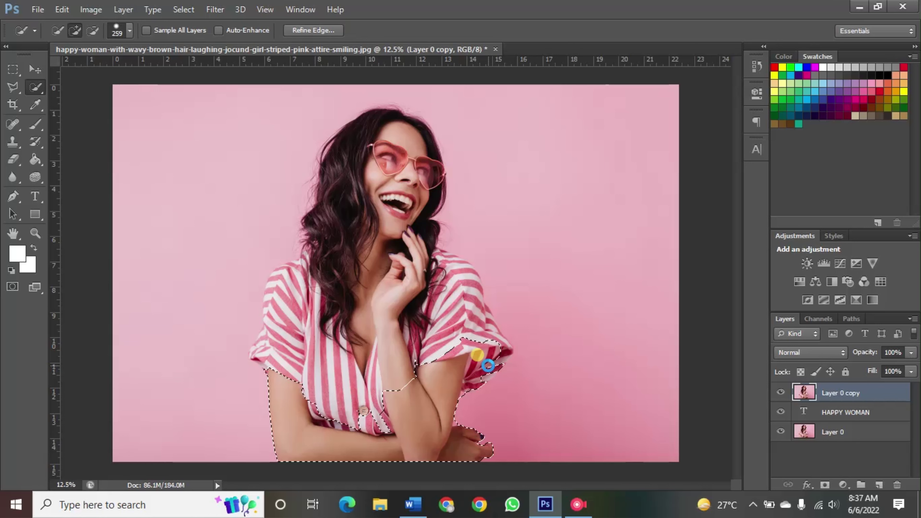
drag(488, 364, 483, 367)
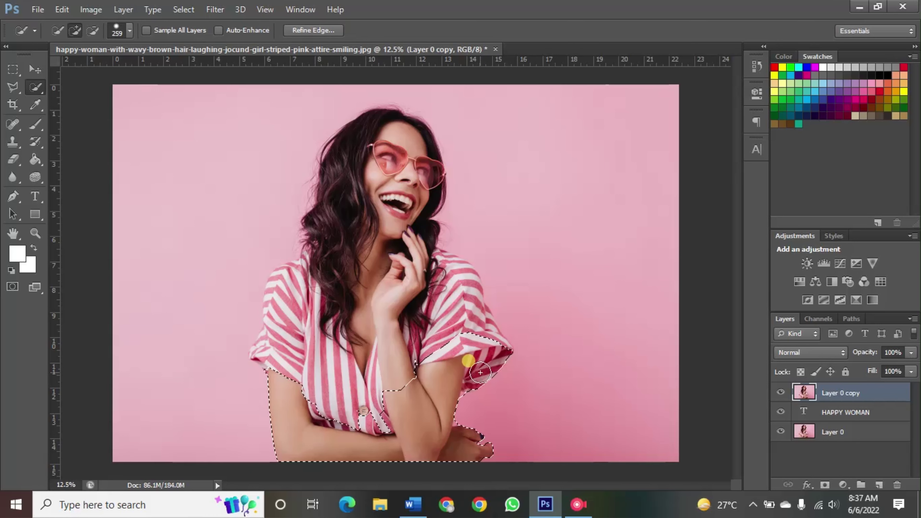
mouse_move(485, 325)
mouse_down()
mouse_move(479, 308)
mouse_move(481, 317)
mouse_move(455, 310)
mouse_move(431, 268)
mouse_move(395, 265)
mouse_move(382, 214)
mouse_move(386, 135)
mouse_move(349, 193)
mouse_move(362, 237)
mouse_move(351, 347)
mouse_move(326, 374)
mouse_move(298, 370)
mouse_move(272, 349)
mouse_move(278, 358)
mouse_move(268, 357)
mouse_up()
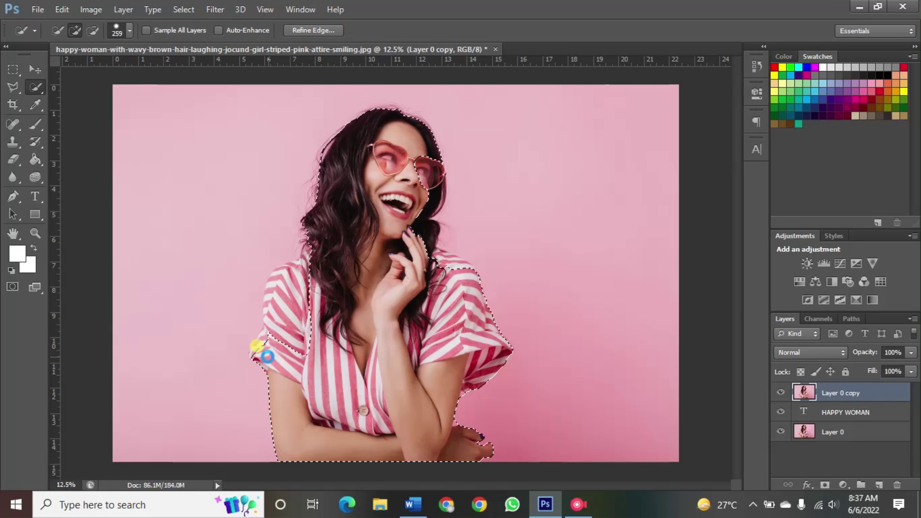
click(261, 354)
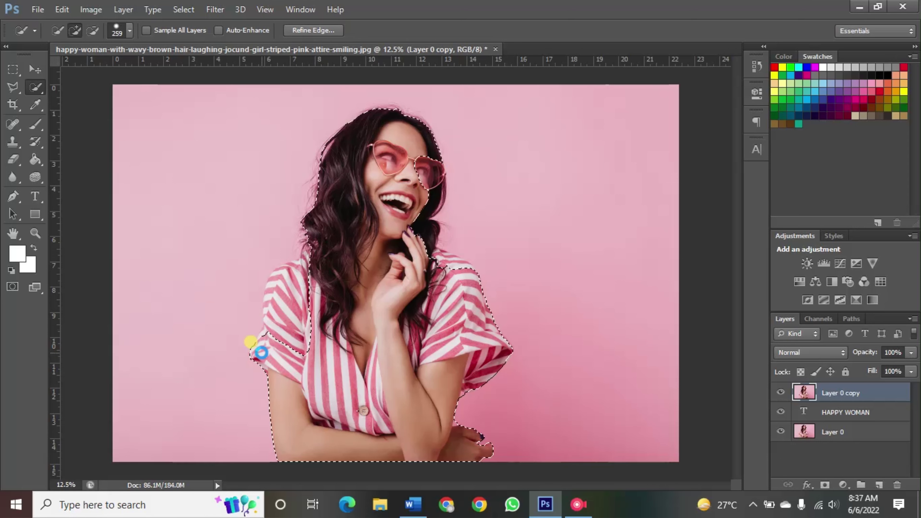
mouse_move(261, 352)
mouse_down()
mouse_move(279, 298)
mouse_move(311, 283)
mouse_up()
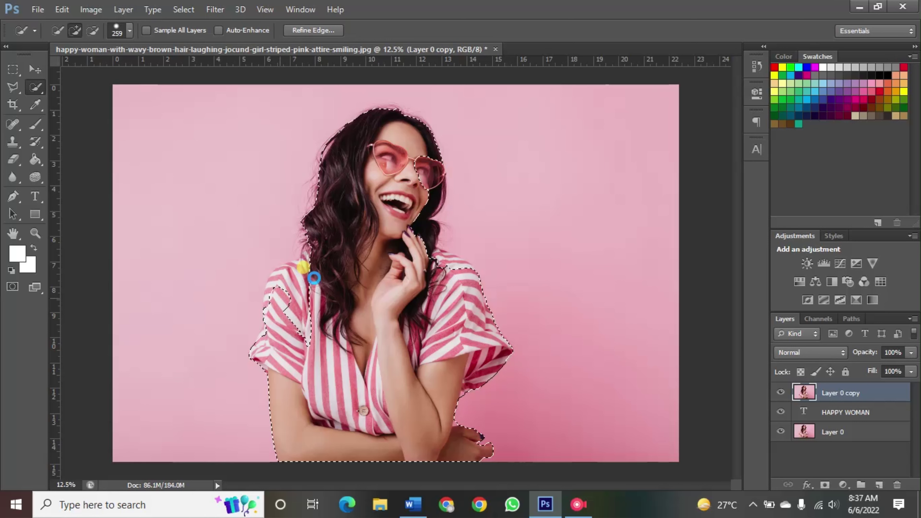
mouse_move(314, 278)
mouse_down()
mouse_move(346, 273)
mouse_move(303, 275)
mouse_move(456, 269)
mouse_move(445, 266)
mouse_up()
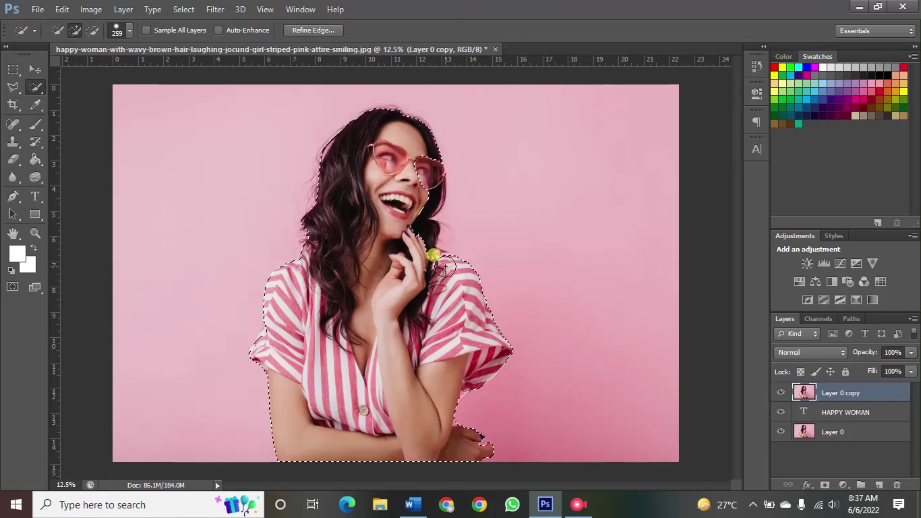
drag(446, 267, 435, 260)
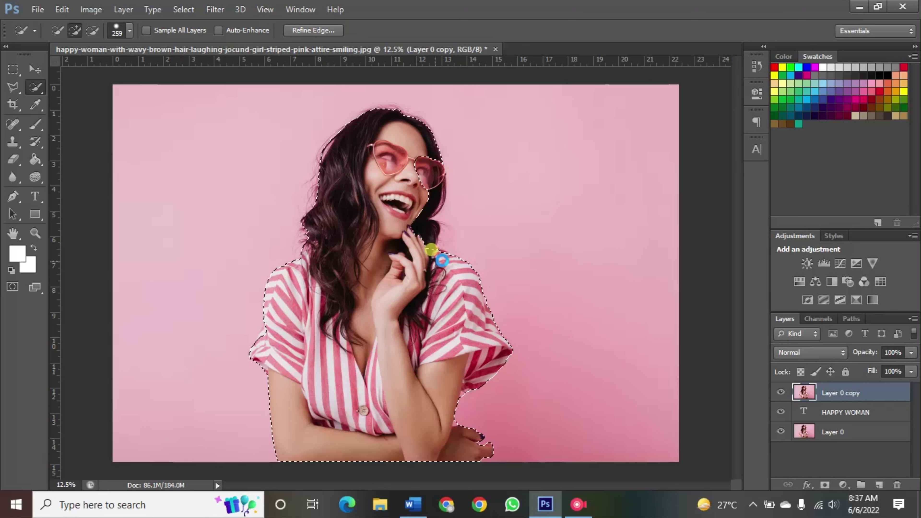
drag(443, 260, 311, 289)
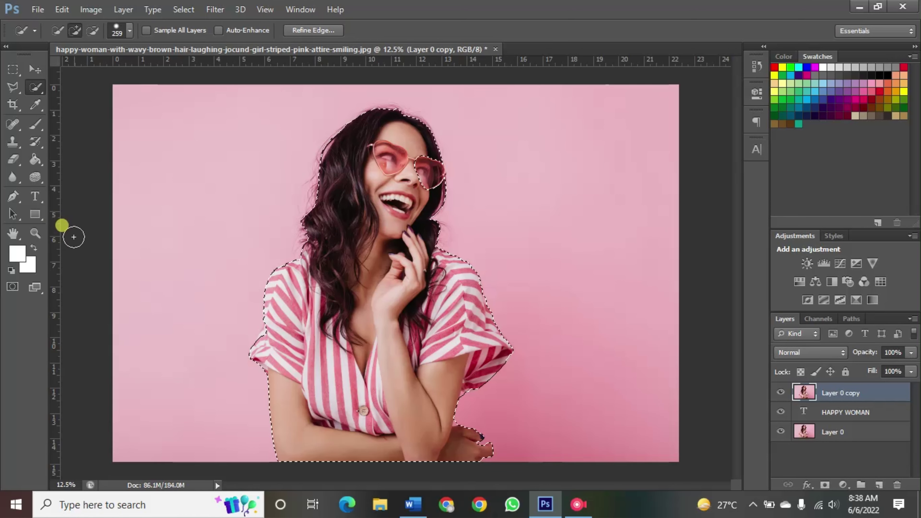
drag(279, 320, 268, 343)
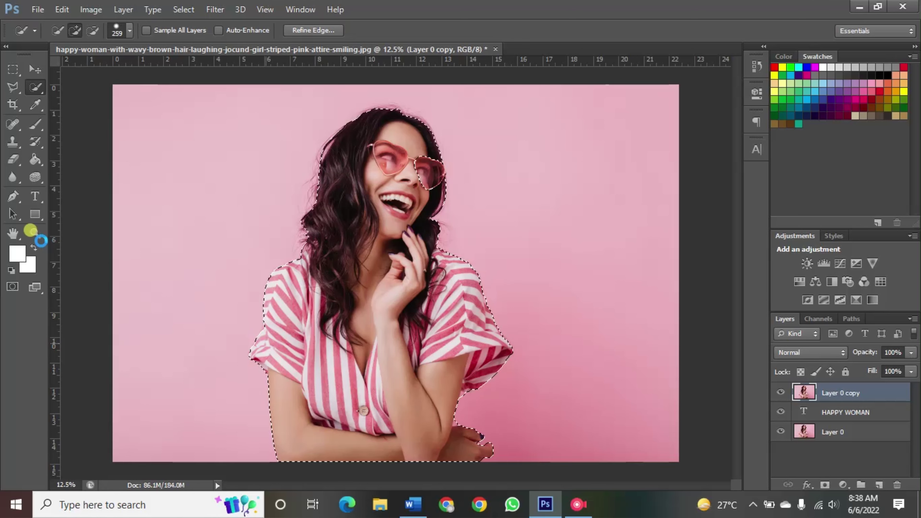
click(41, 241)
click(479, 336)
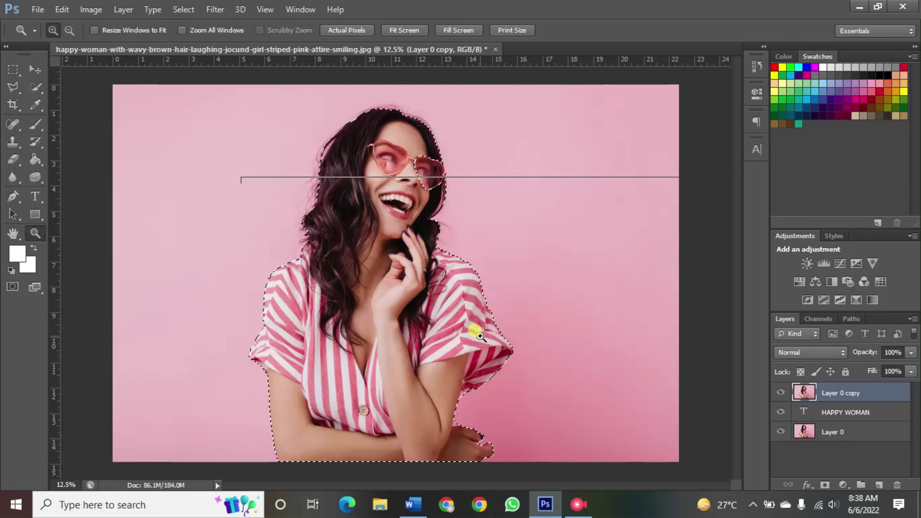
- Zoom in on the torso and set Quick Selection to a 31 px brush in subtract mode
click(703, 323)
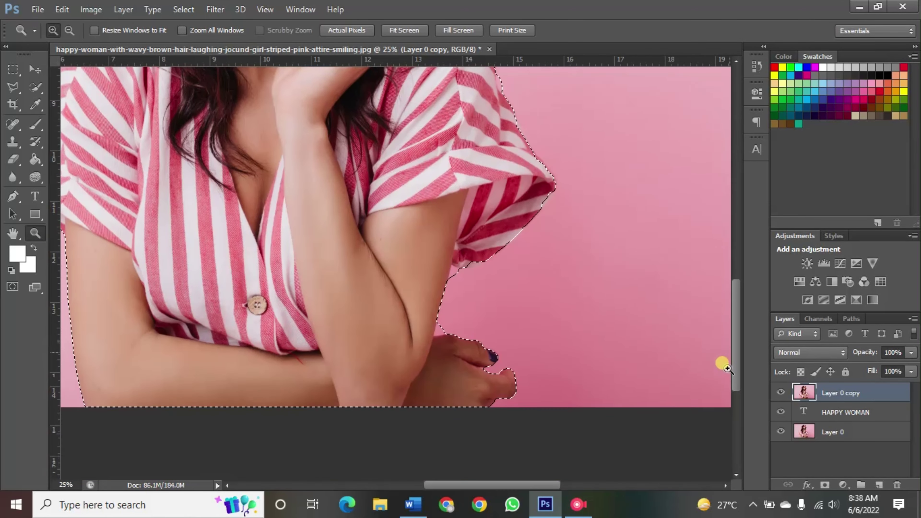
drag(734, 321, 734, 363)
click(35, 87)
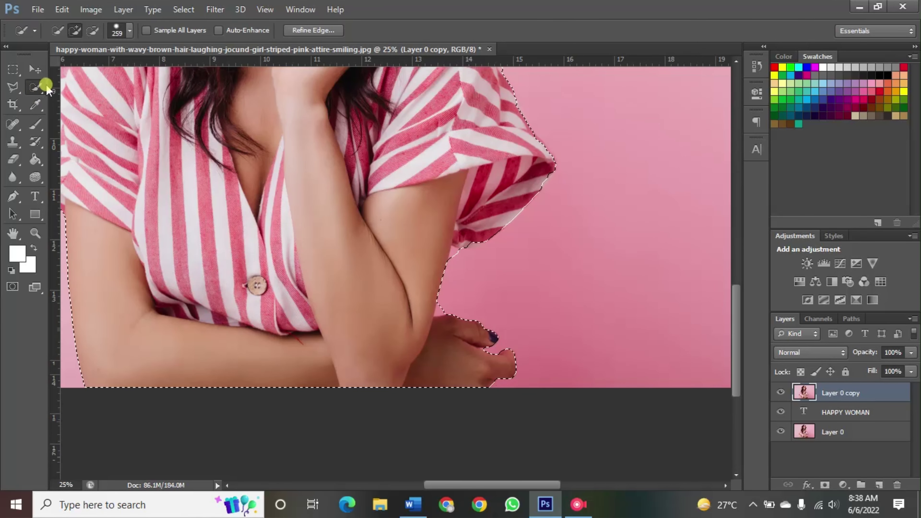
click(125, 35)
drag(106, 69, 75, 68)
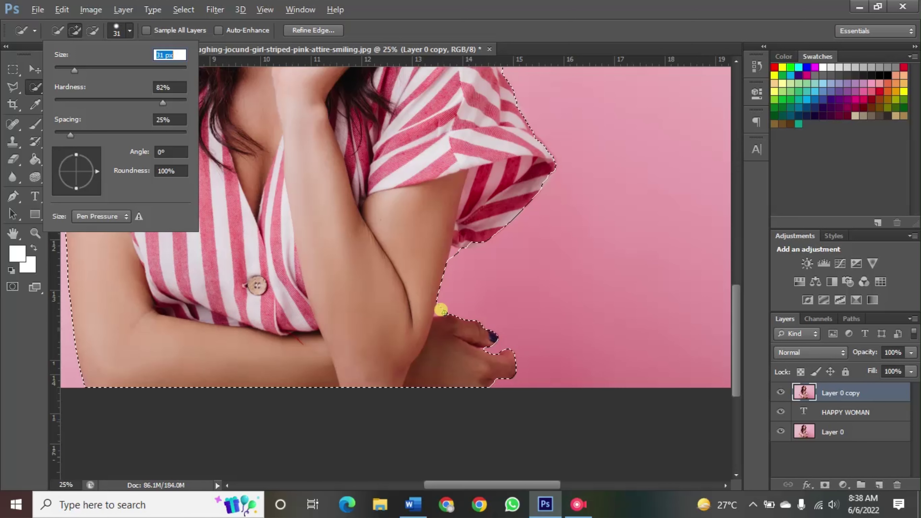
key(alt)
key(Return)
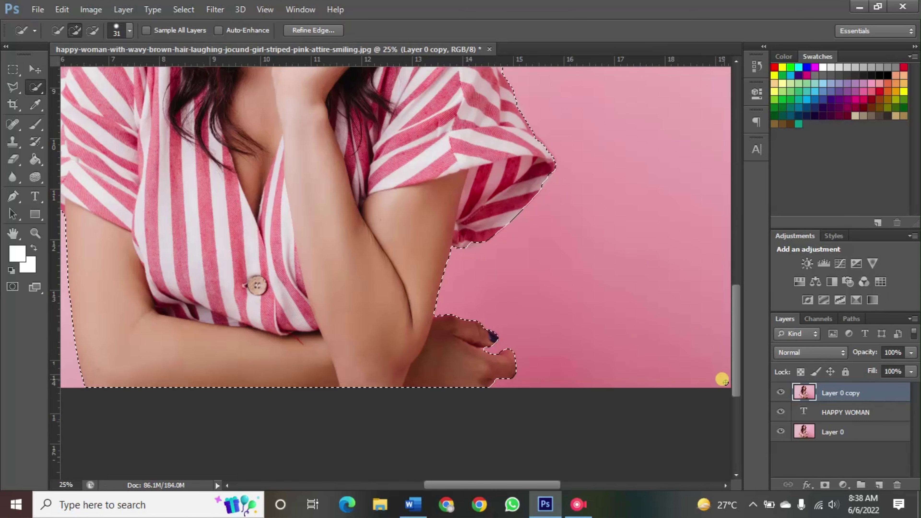
- Trim the selection along the woman's right shoulder and the bottom edge of her sleeve
drag(735, 385, 738, 343)
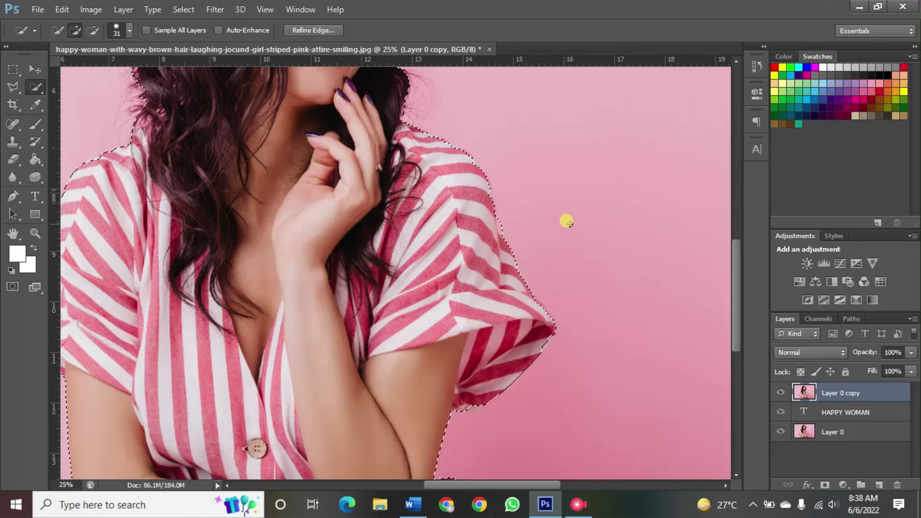
click(489, 191)
drag(488, 196, 471, 161)
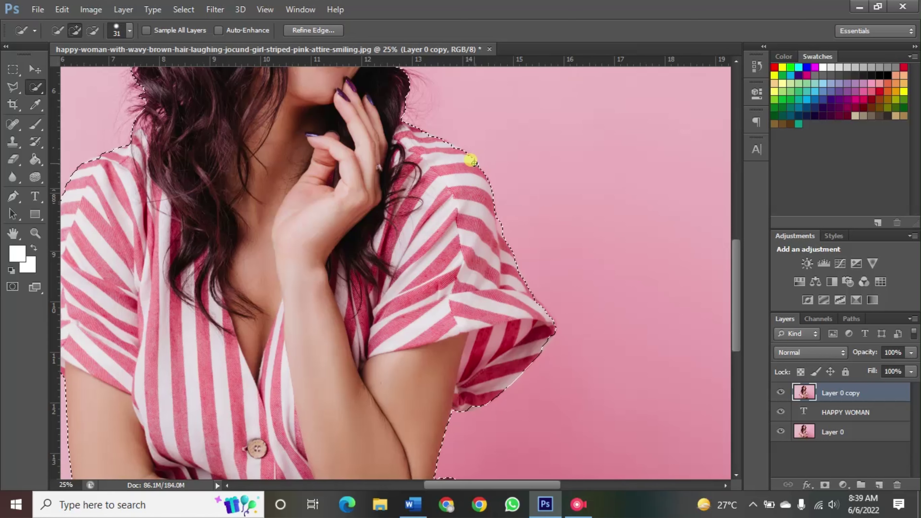
drag(471, 158, 438, 139)
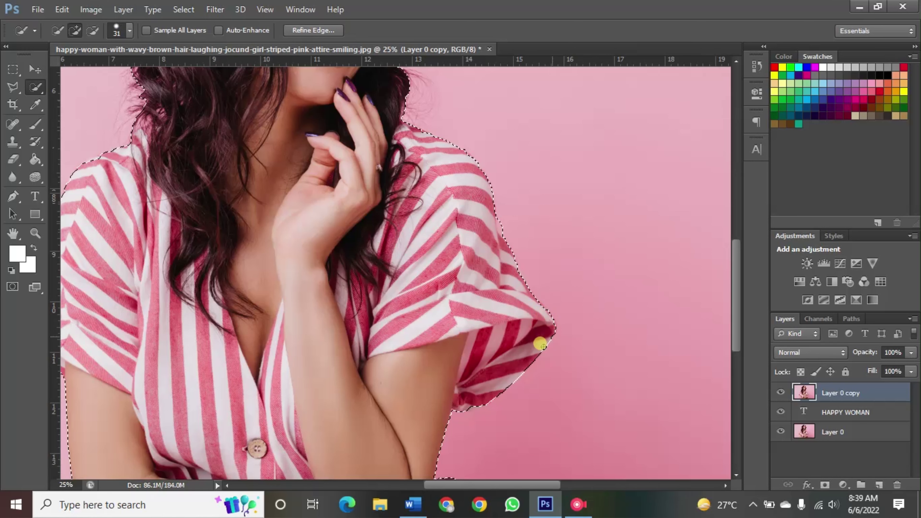
drag(459, 391, 469, 407)
drag(469, 408, 475, 406)
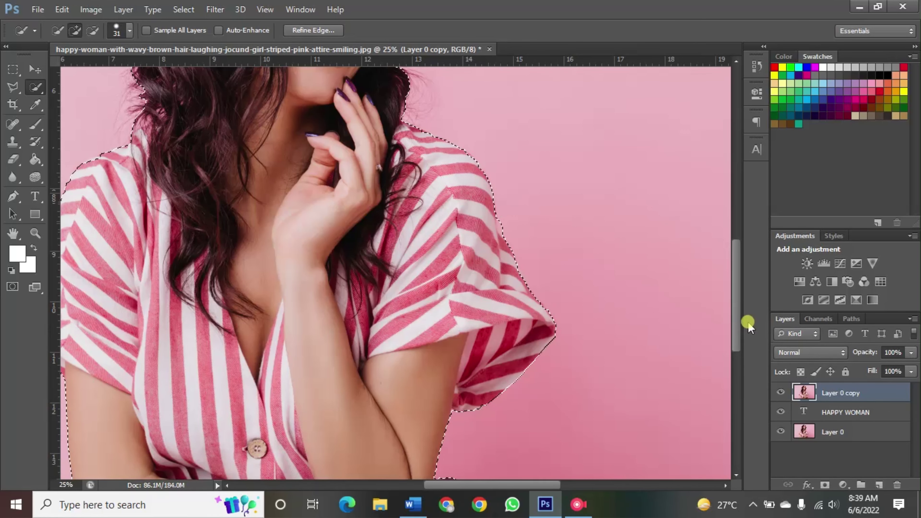
drag(736, 330, 736, 258)
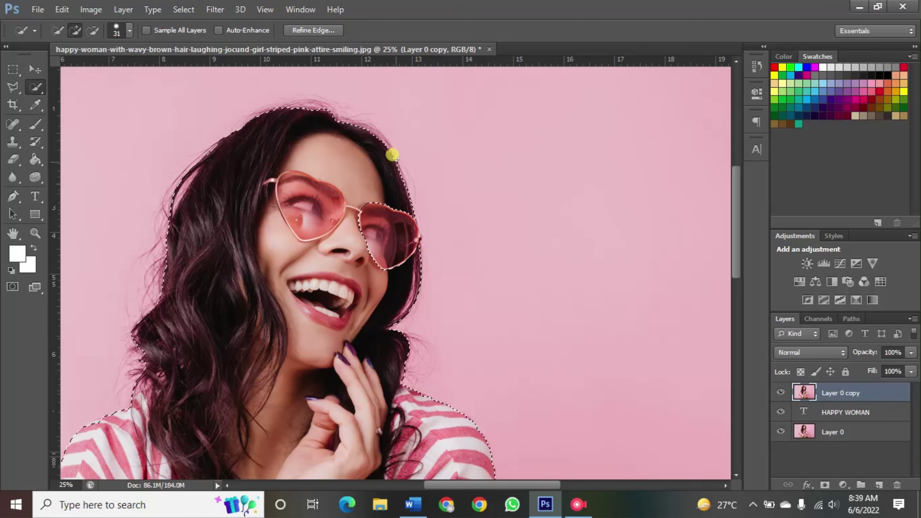
- Refine the selection along the top and right hair edge and add the right glasses lens
drag(377, 136, 331, 129)
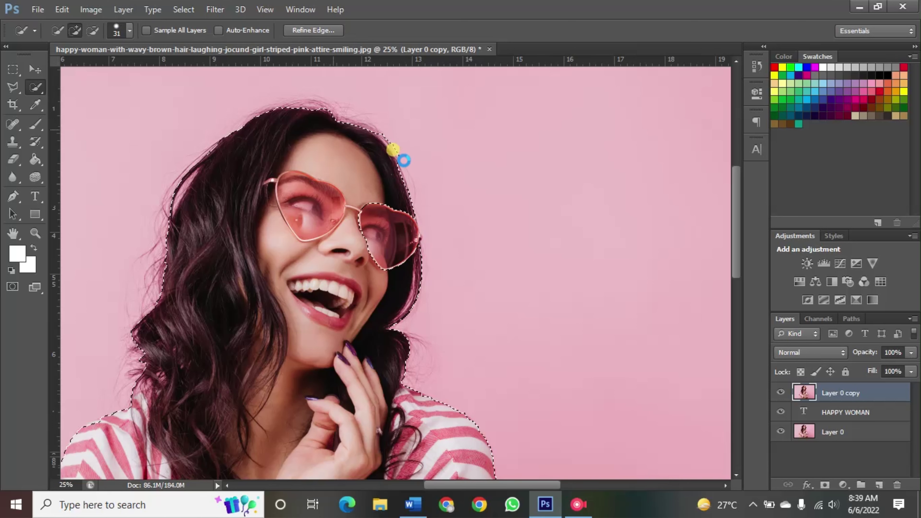
key(alt)
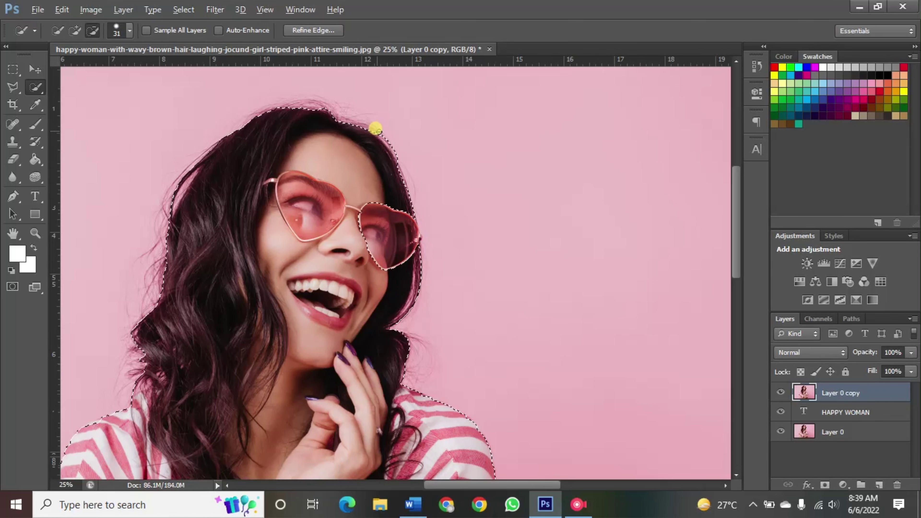
mouse_move(375, 130)
mouse_down()
mouse_move(397, 156)
mouse_move(386, 149)
mouse_up()
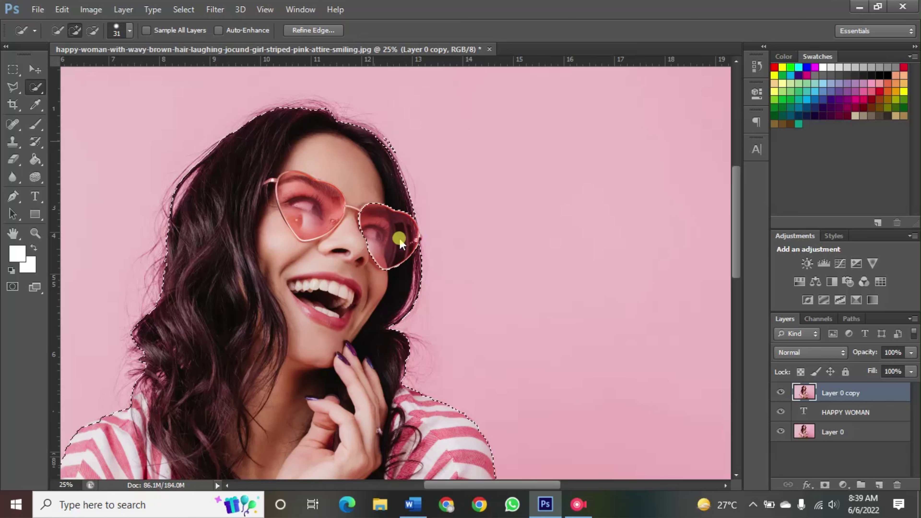
mouse_move(400, 242)
mouse_down()
mouse_move(410, 248)
mouse_move(419, 236)
mouse_move(392, 142)
mouse_up()
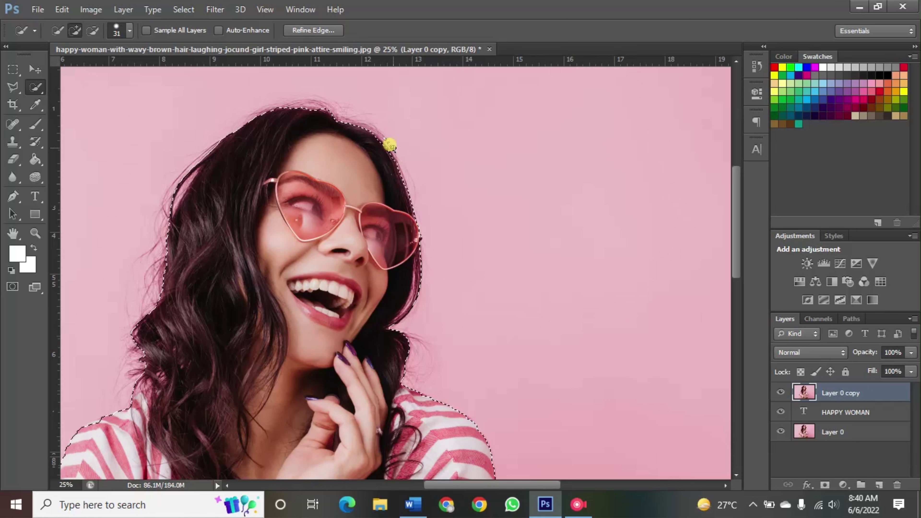
- Subtract stray background and a loose hair strand along the hair edge
key(alt)
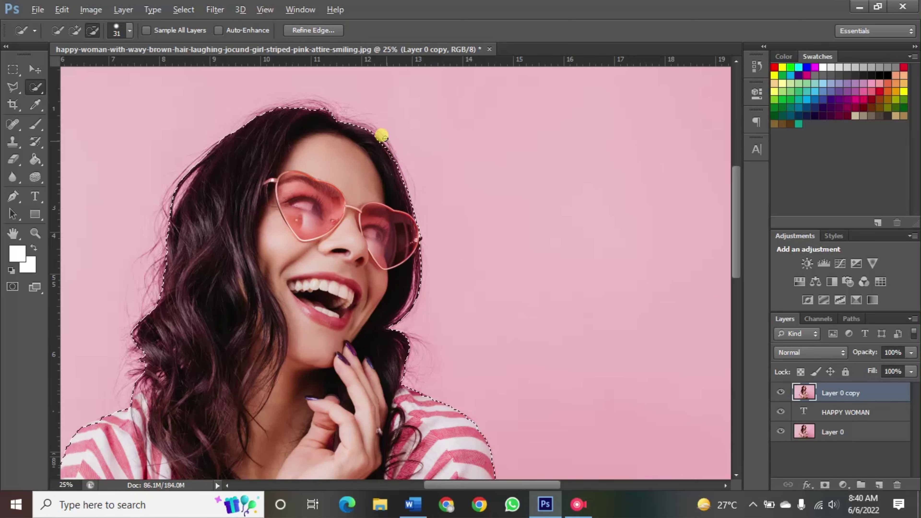
mouse_move(386, 144)
mouse_down()
mouse_move(394, 161)
mouse_move(346, 132)
mouse_move(180, 204)
mouse_up()
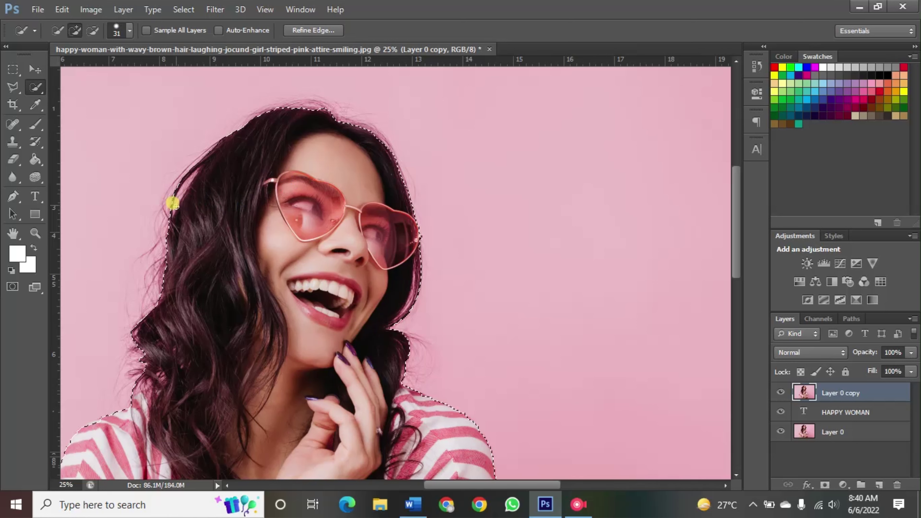
key(alt)
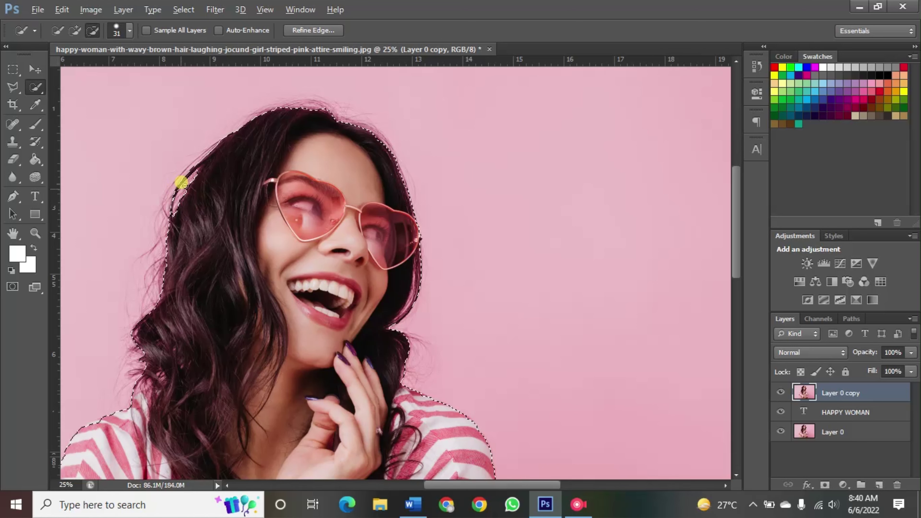
mouse_move(180, 195)
mouse_down()
mouse_move(174, 235)
mouse_move(172, 220)
mouse_up()
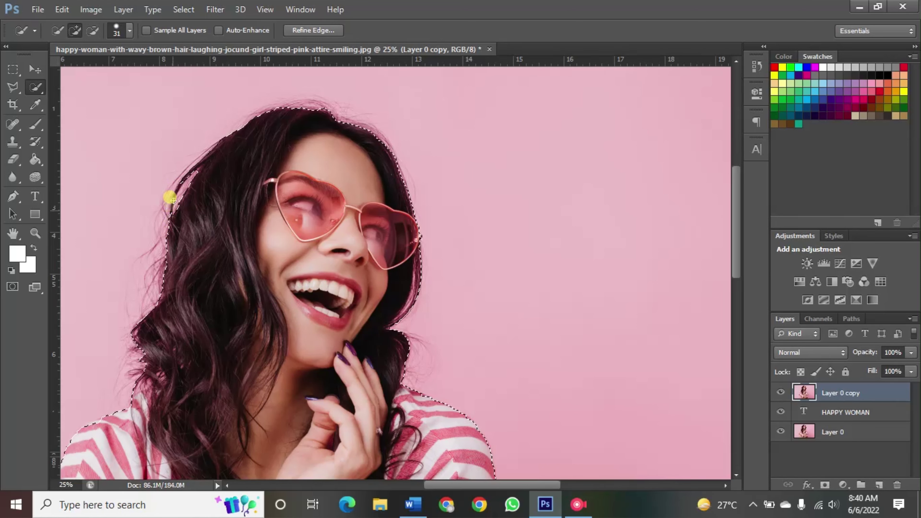
drag(181, 184, 177, 211)
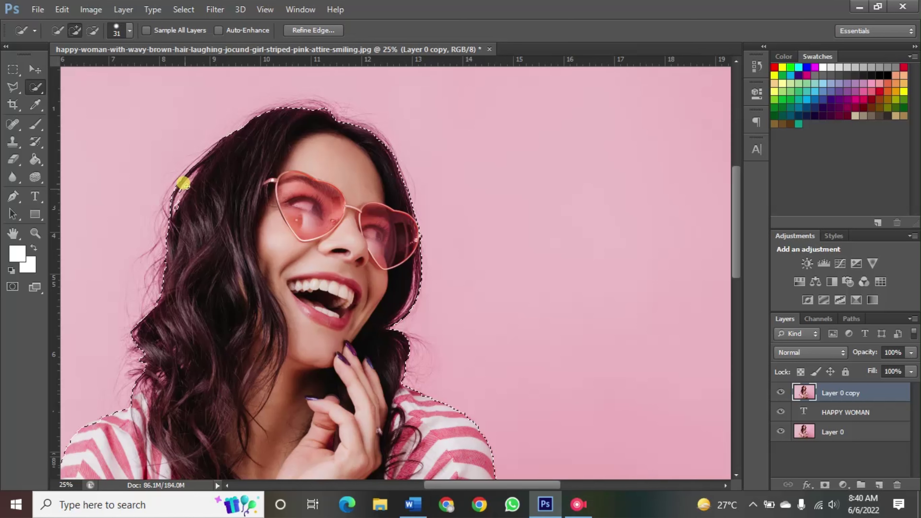
click(182, 202)
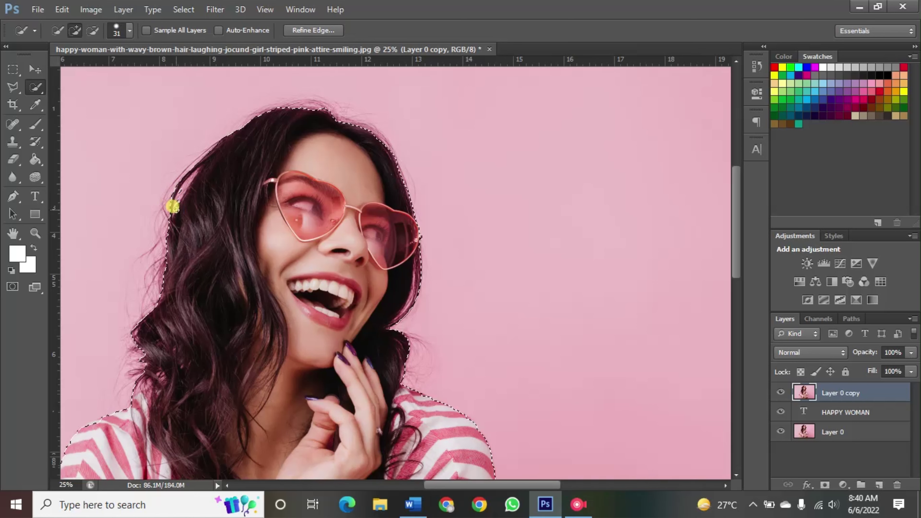
drag(178, 207, 176, 197)
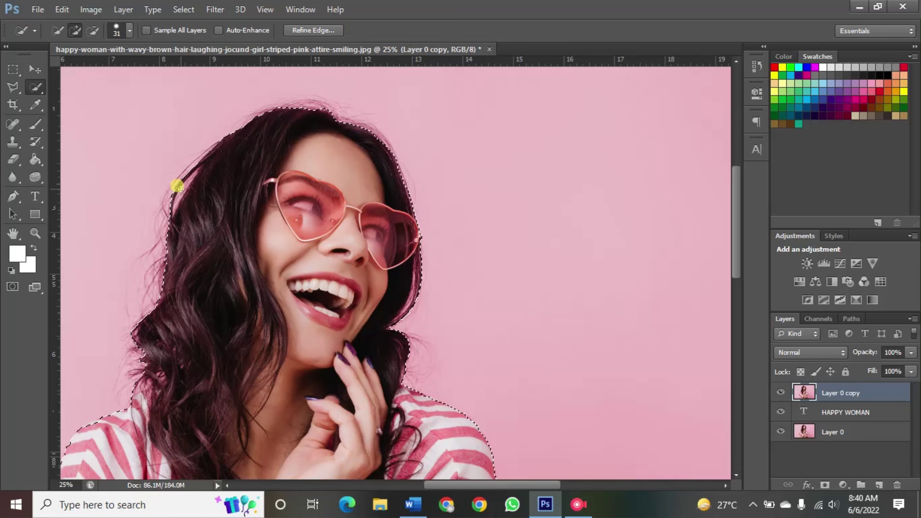
click(734, 243)
drag(734, 243, 733, 302)
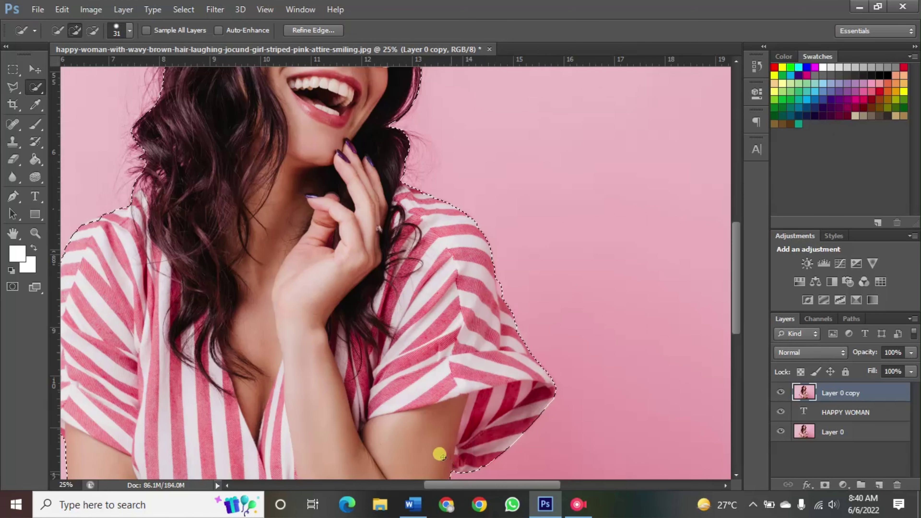
- Brush along the left shoulder and sleeve edge of the striped shirt to tidy the selection
drag(463, 484, 434, 485)
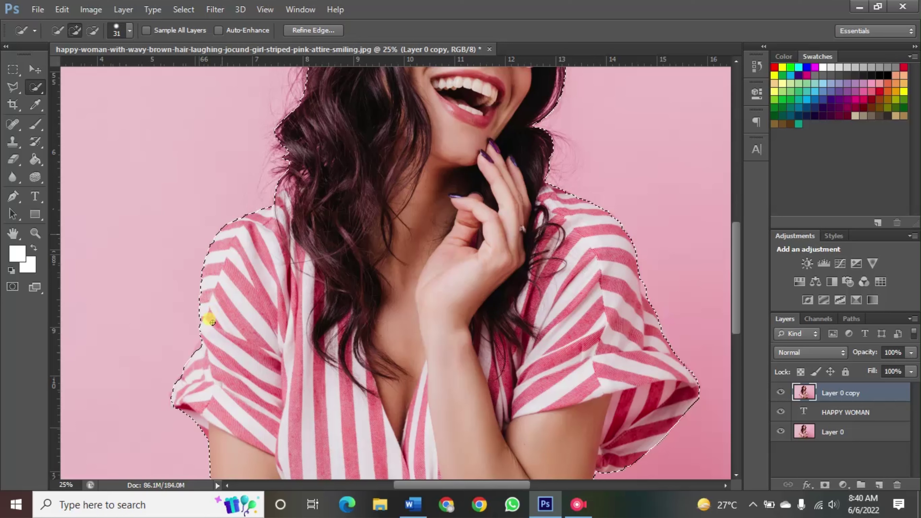
click(201, 346)
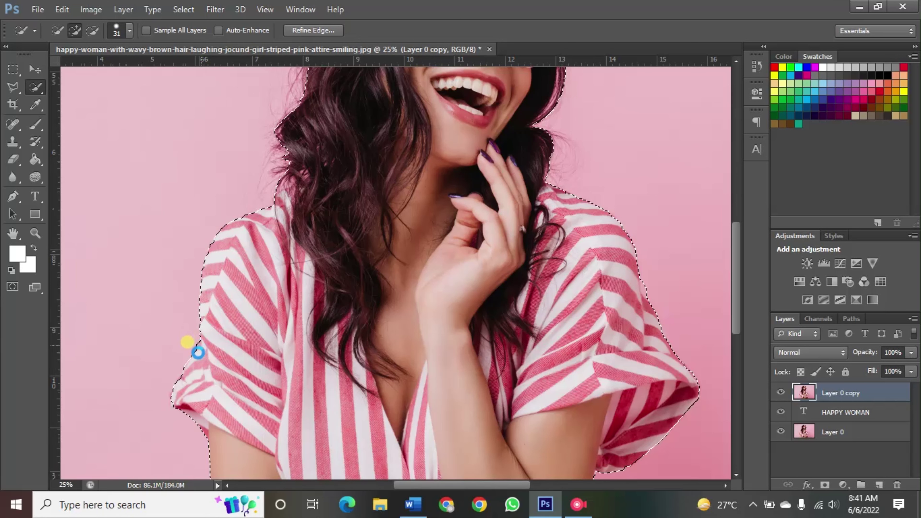
drag(200, 346, 173, 404)
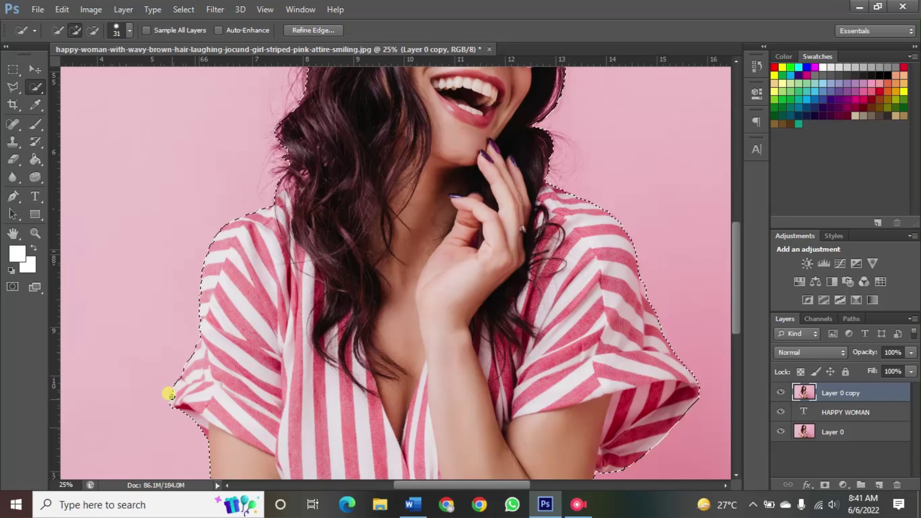
drag(182, 375, 187, 367)
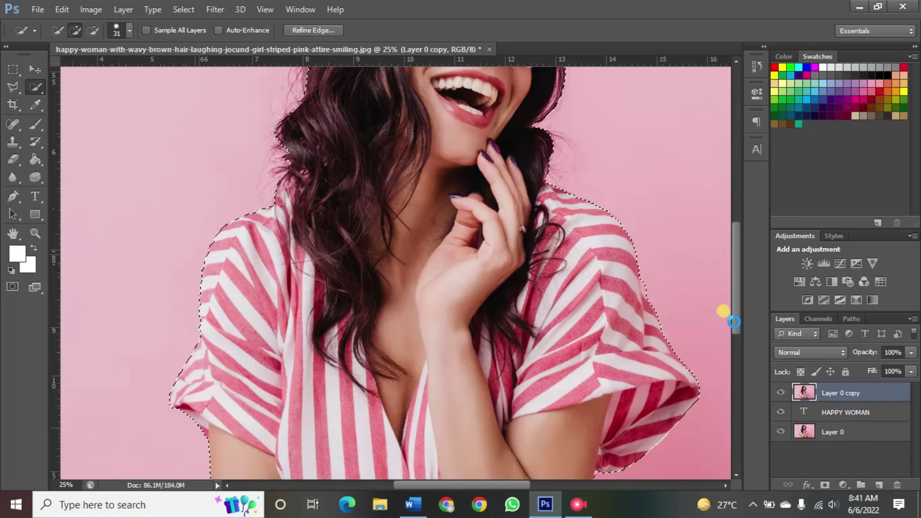
scroll(735, 326, down, 3)
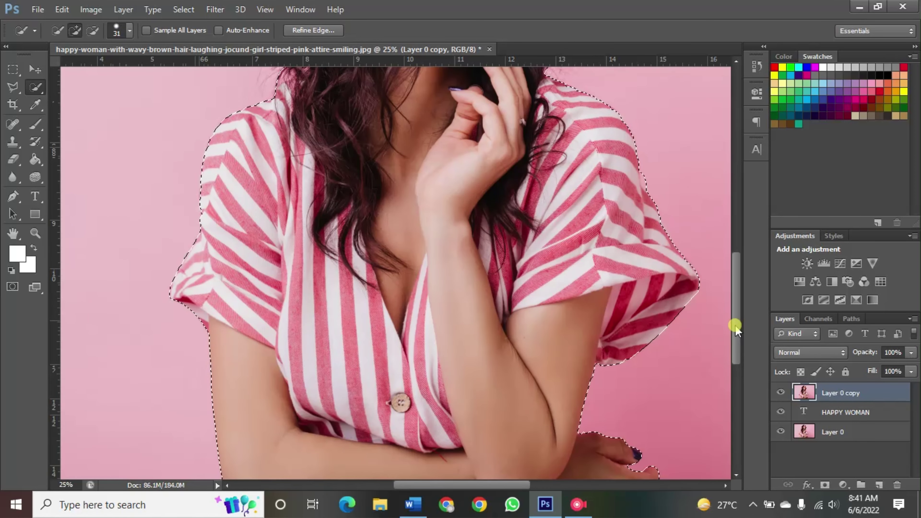
mouse_move(736, 332)
mouse_down()
mouse_move(735, 362)
mouse_move(742, 287)
mouse_up()
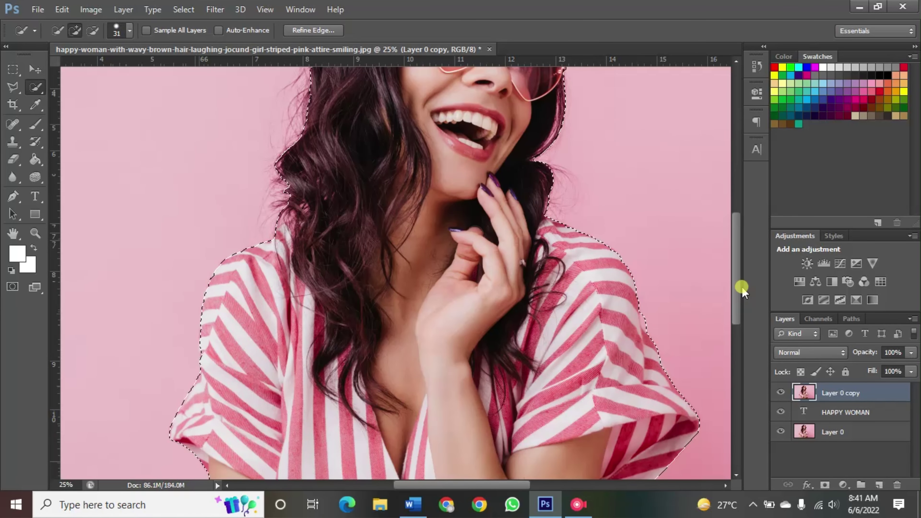
drag(742, 288, 753, 244)
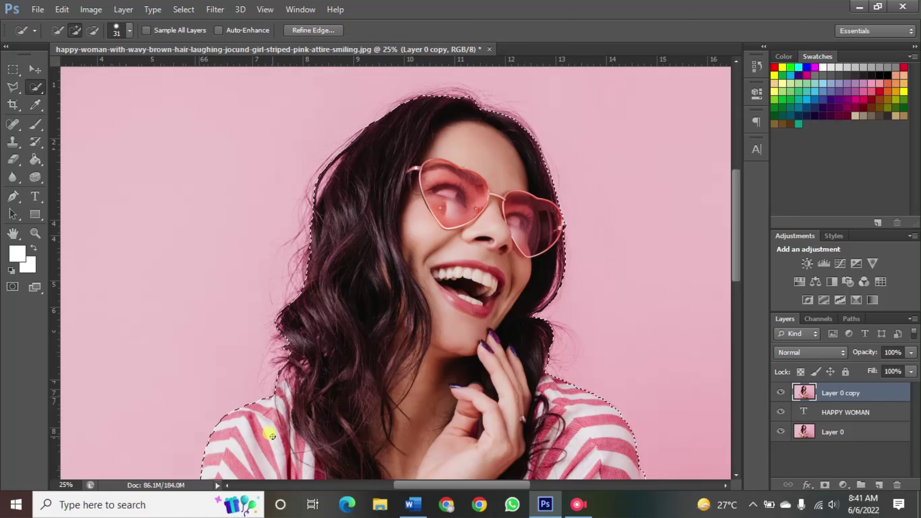
- Zoom out twice to 12.5% to show the whole photo and mask Layer 0 copy
click(35, 233)
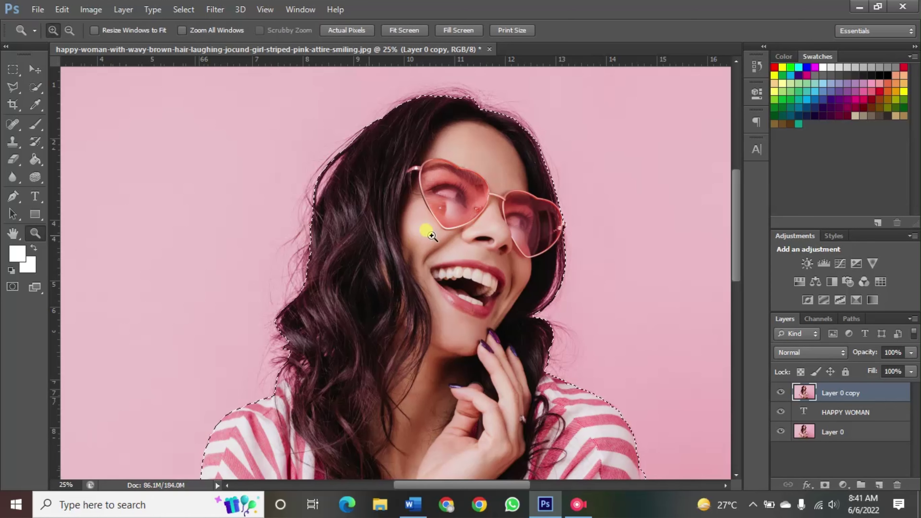
right_click(443, 278)
click(475, 354)
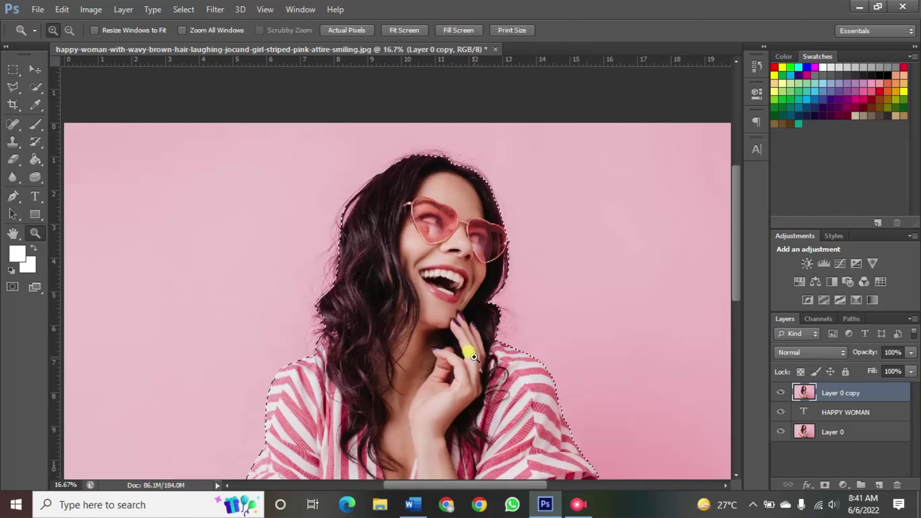
drag(733, 289, 733, 327)
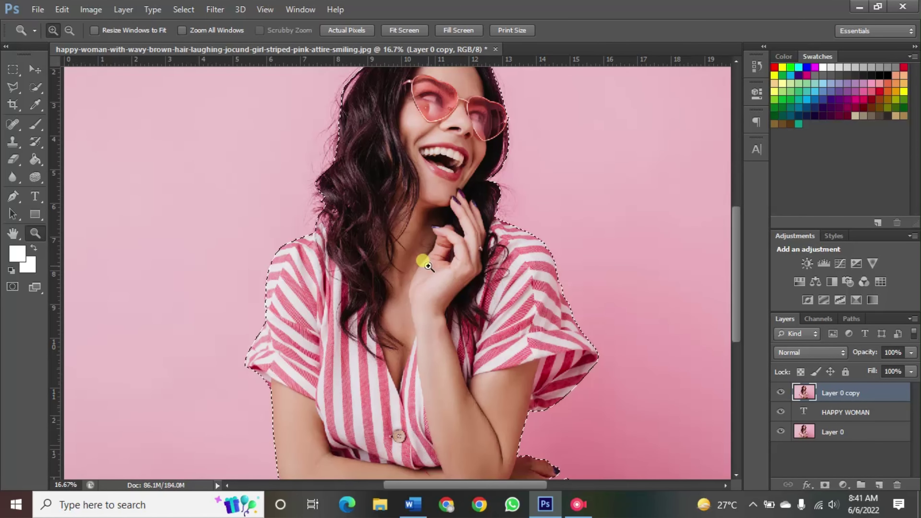
right_click(430, 267)
click(463, 341)
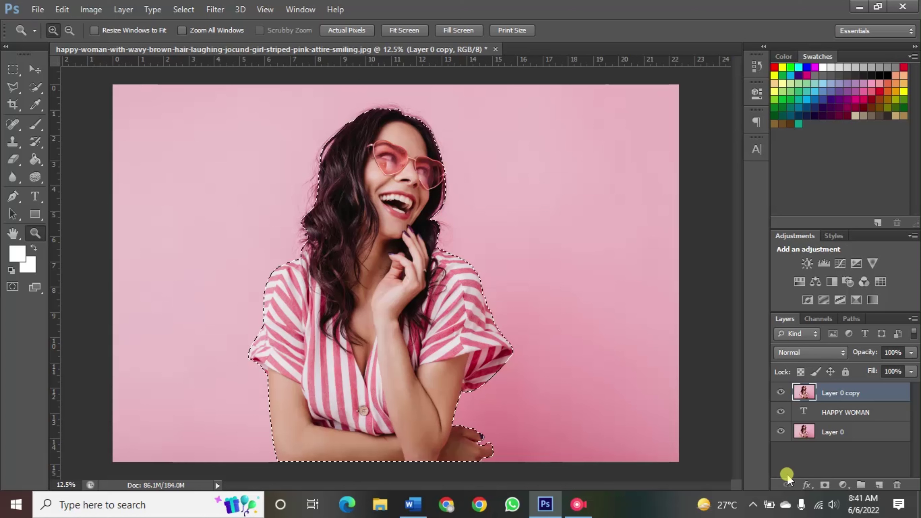
click(826, 484)
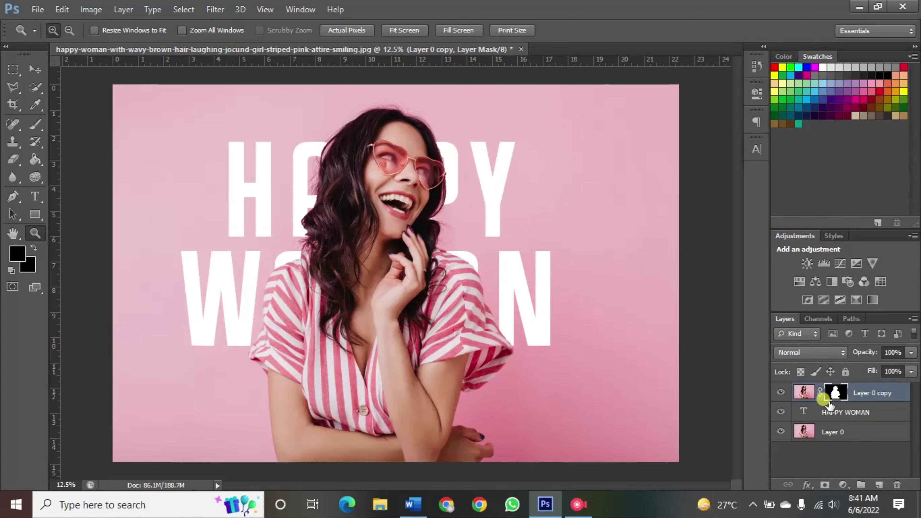
- Select the HAPPY WOMAN text layer and nudge it with the Move tool
click(830, 413)
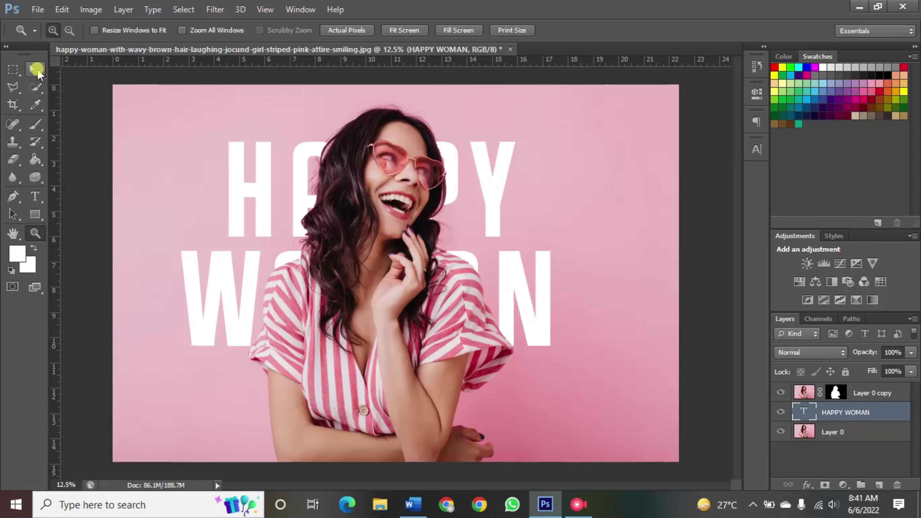
click(34, 69)
drag(493, 215, 496, 215)
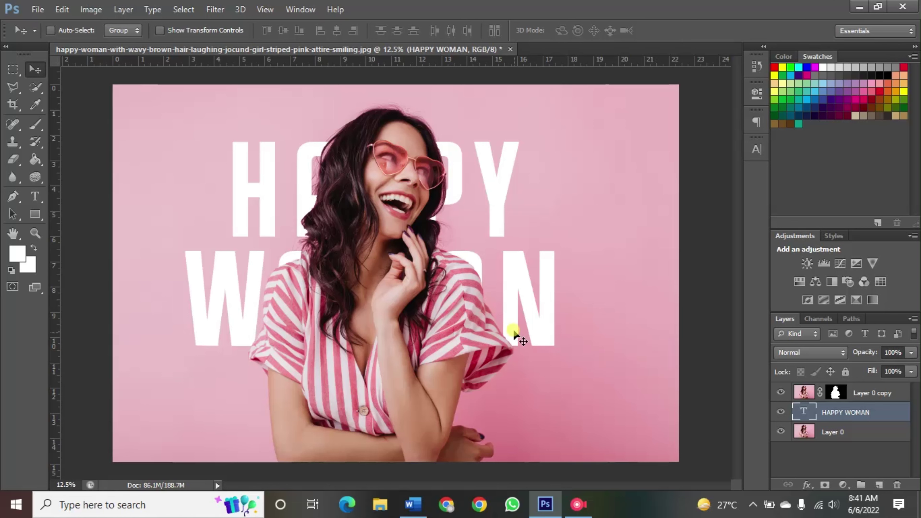
drag(522, 295, 517, 295)
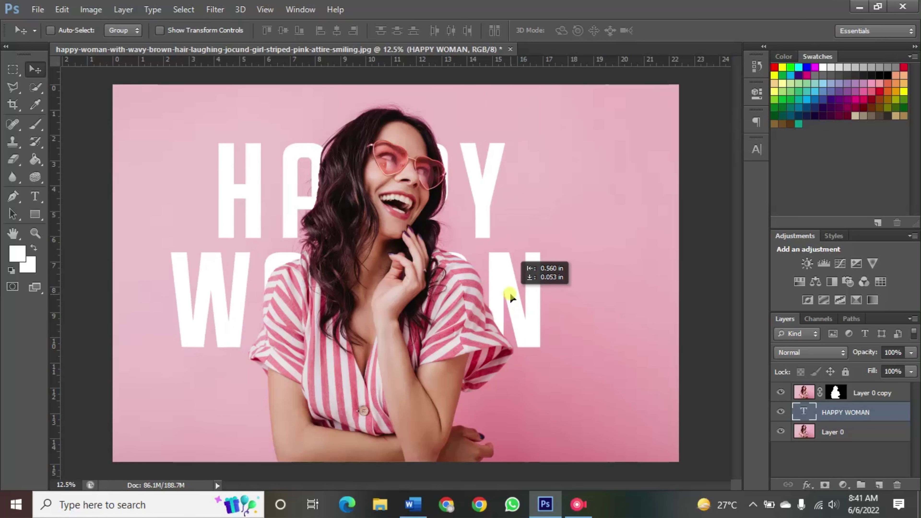
- Scale the HAPPY WOMAN text up slightly with Free Transform and re-centre it
key(ctrl+t)
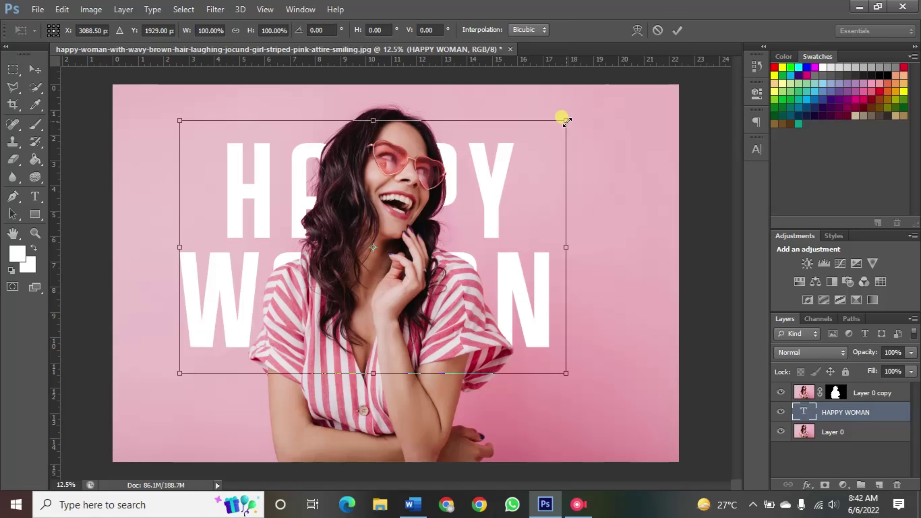
drag(567, 121, 584, 110)
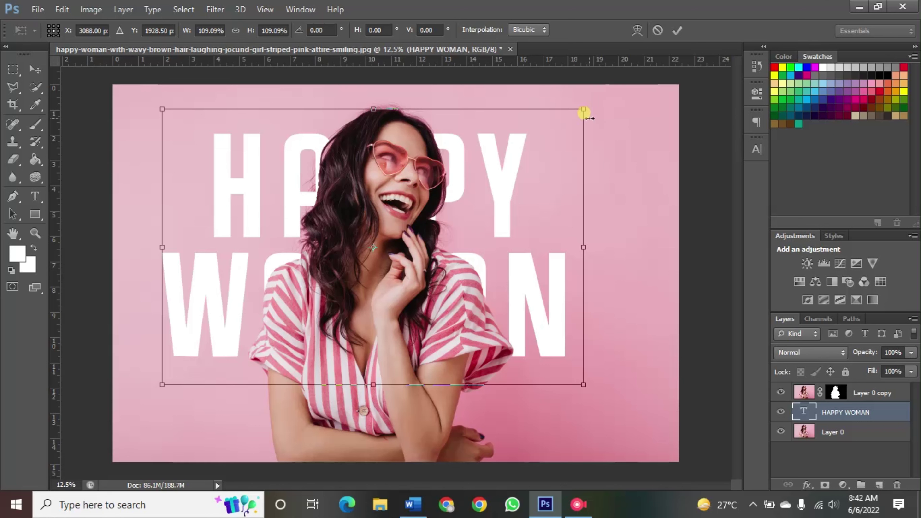
click(678, 30)
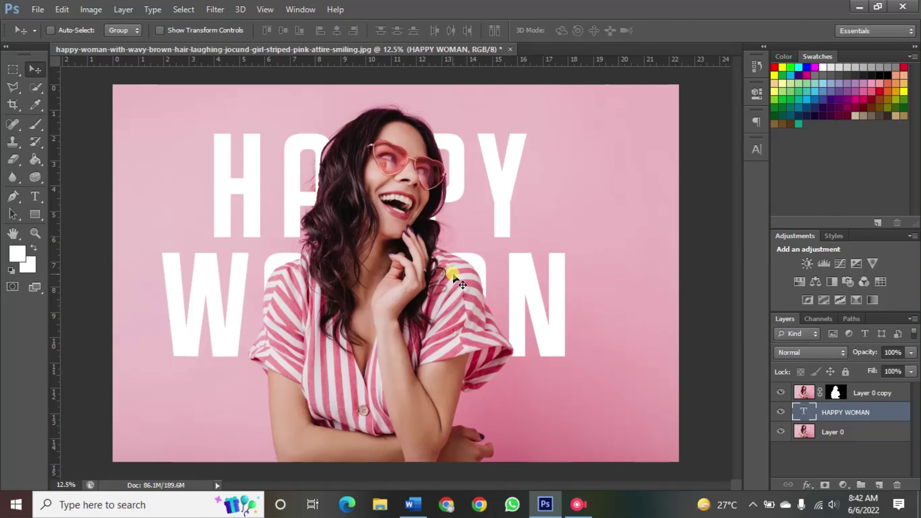
drag(457, 278, 459, 276)
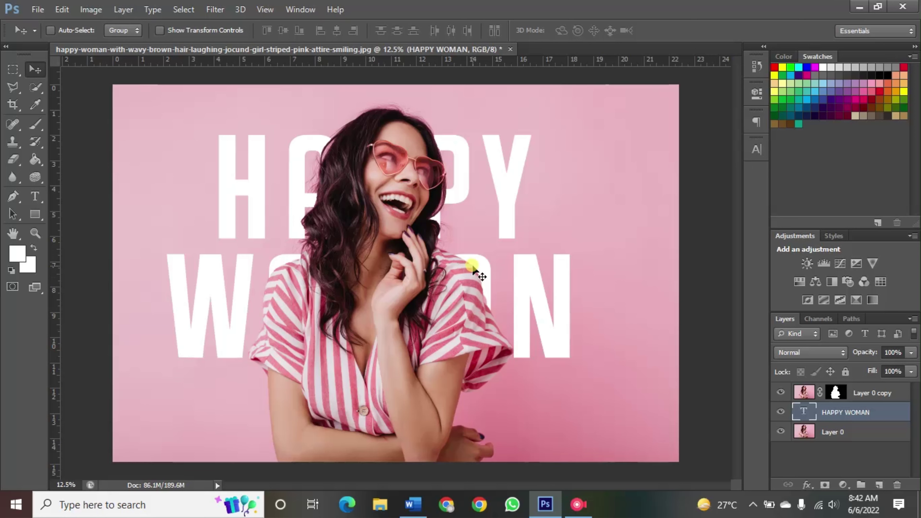
drag(473, 268, 470, 269)
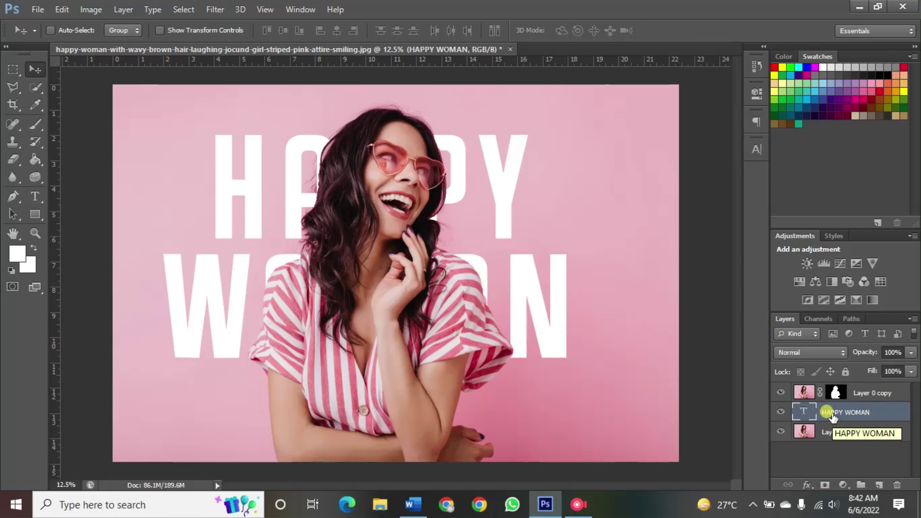
- Duplicate the HAPPY WOMAN layer and move the copy above Layer 0 copy
right_click(840, 417)
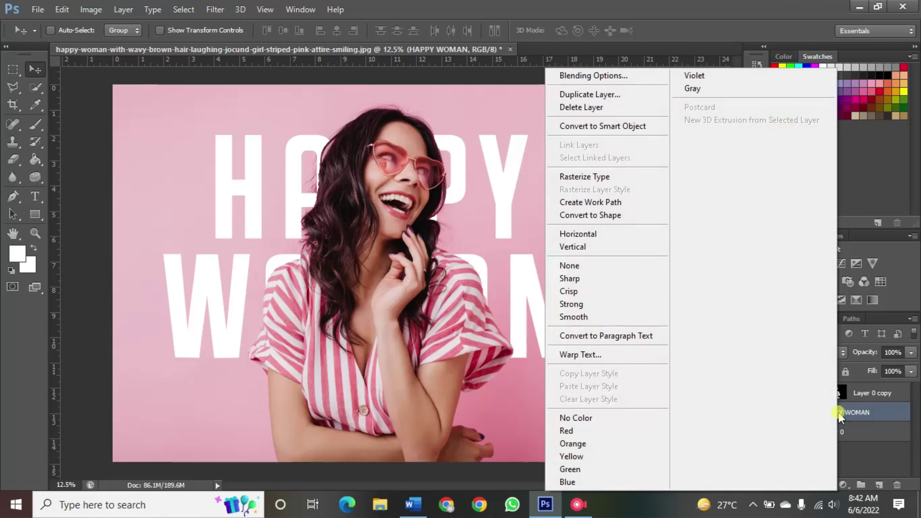
click(599, 97)
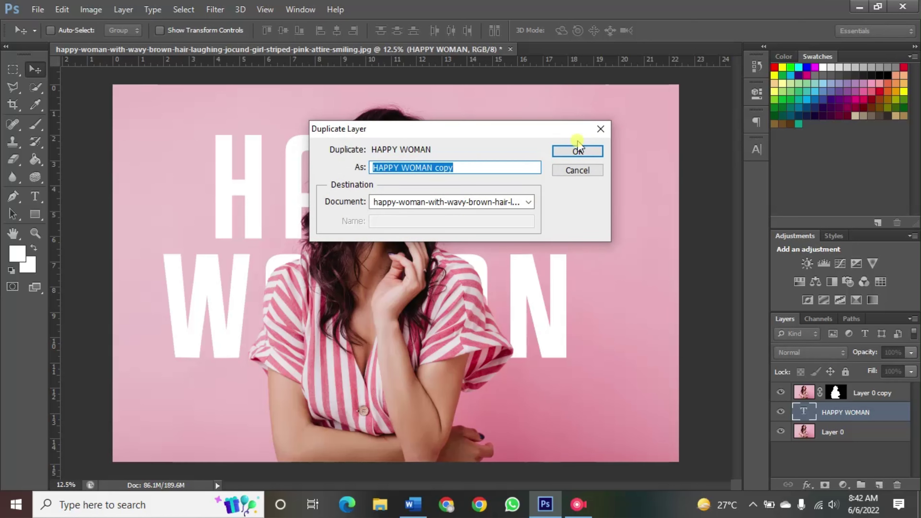
click(584, 151)
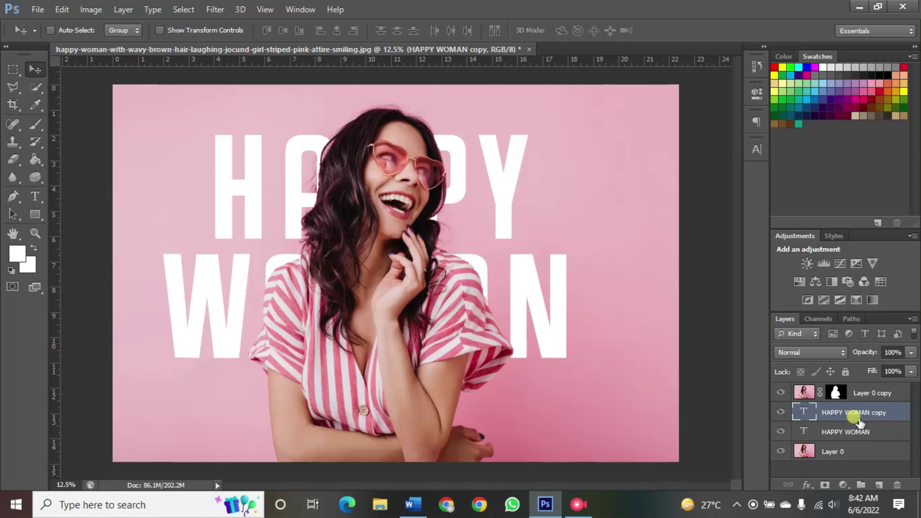
drag(860, 422, 861, 397)
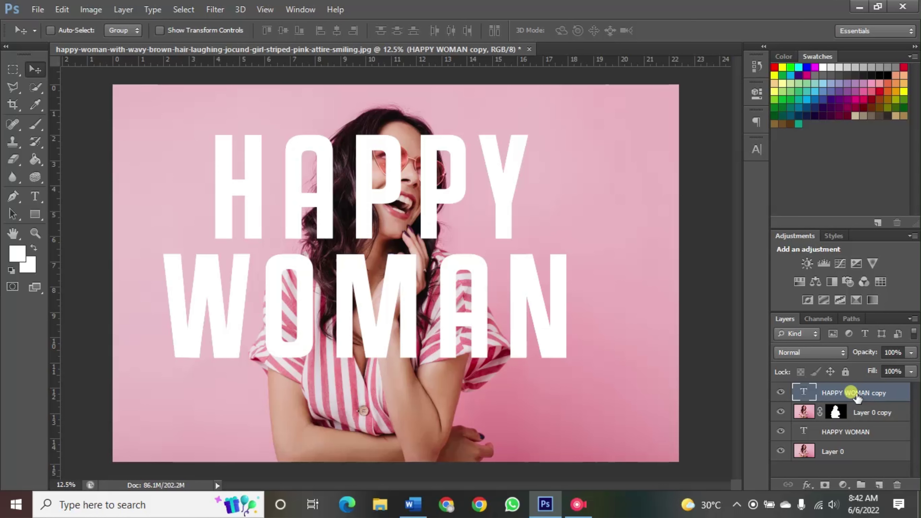
- Set the HAPPY WOMAN copy's Fill Opacity to 0% in Blending Options
right_click(858, 397)
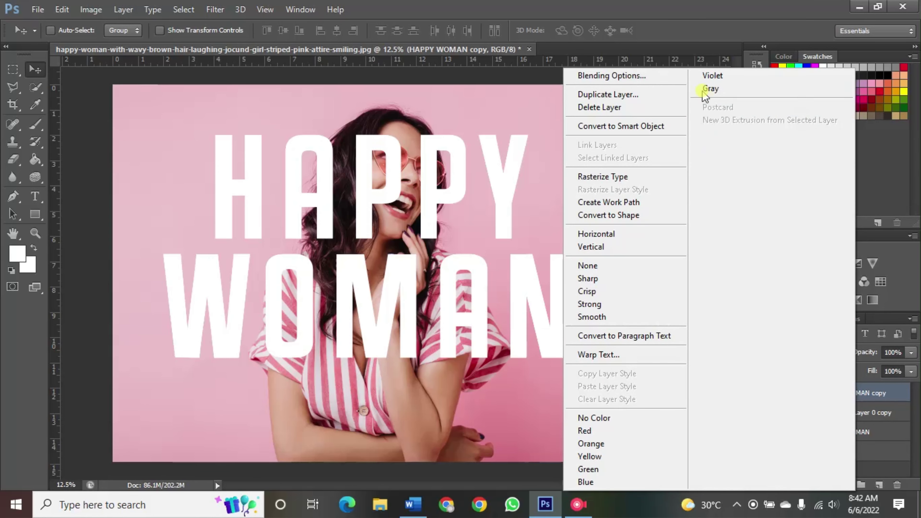
click(629, 77)
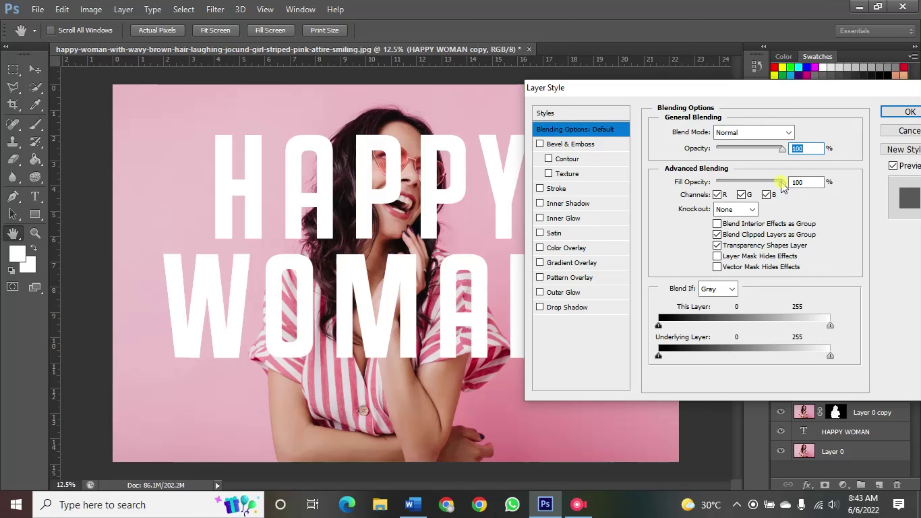
drag(781, 180, 706, 186)
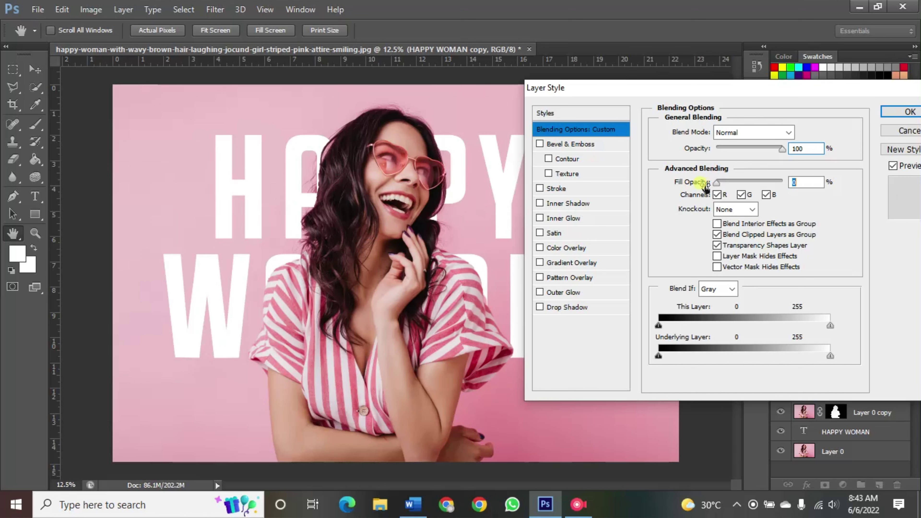
- Give the HAPPY WOMAN copy an 8 px stroke positioned at Center
click(565, 190)
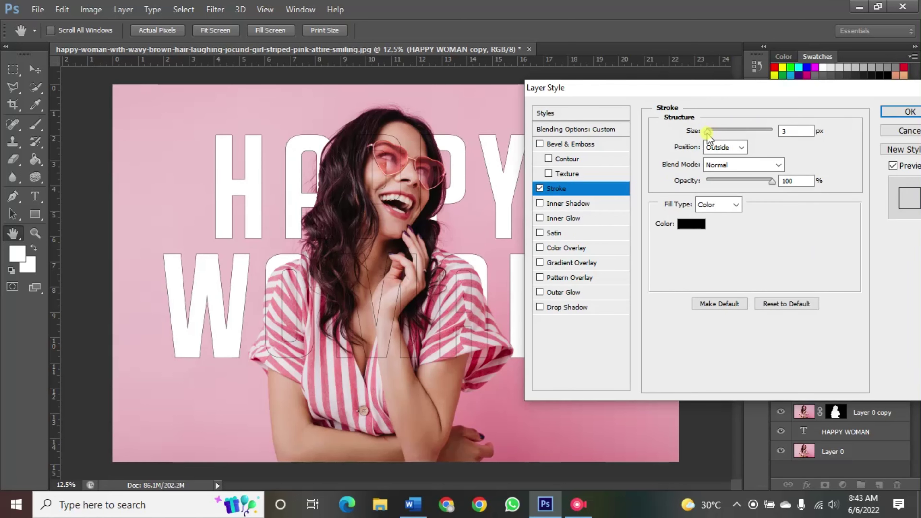
drag(708, 132, 709, 132)
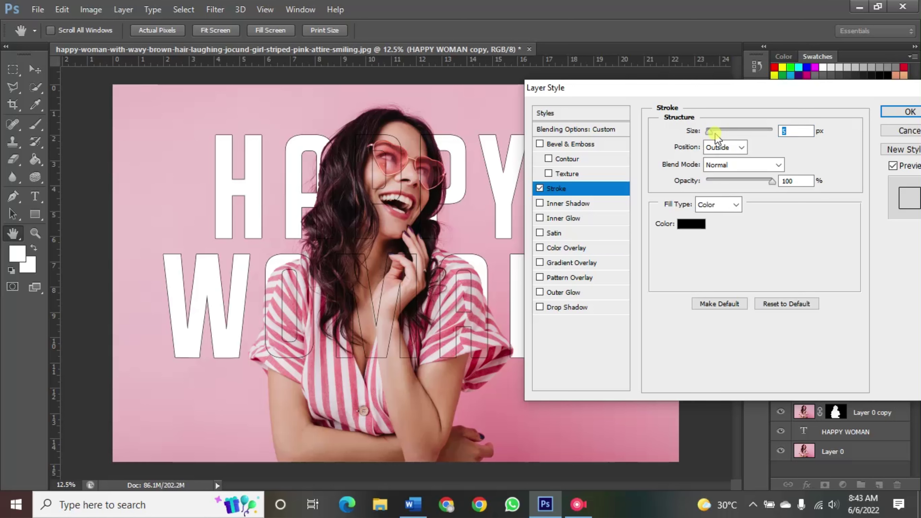
drag(710, 135, 712, 137)
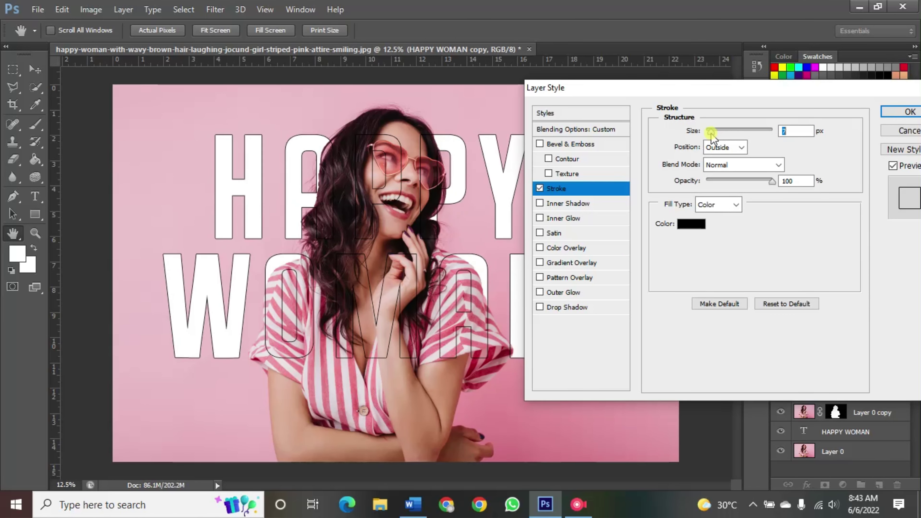
drag(712, 138, 713, 137)
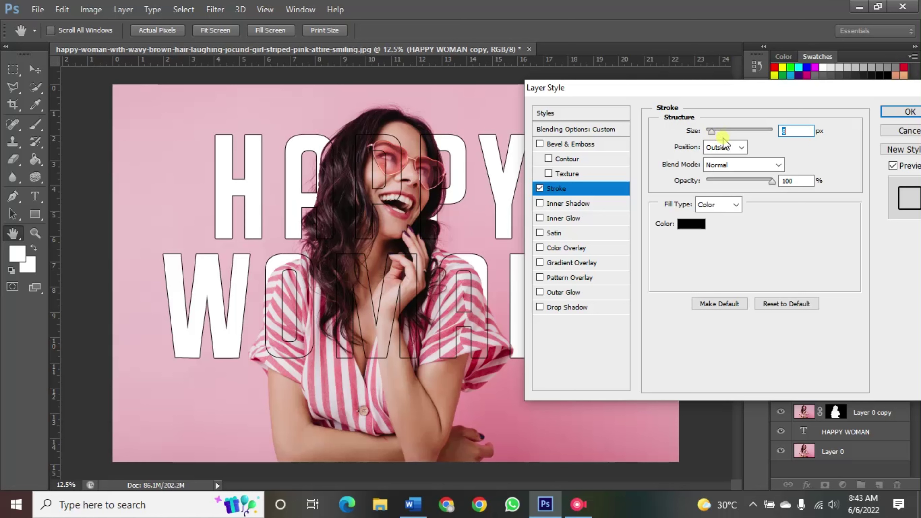
click(737, 148)
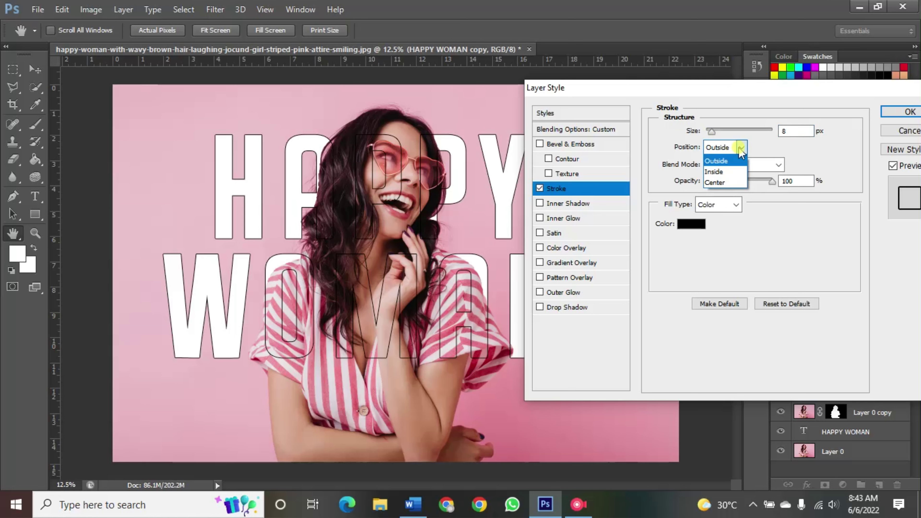
click(726, 181)
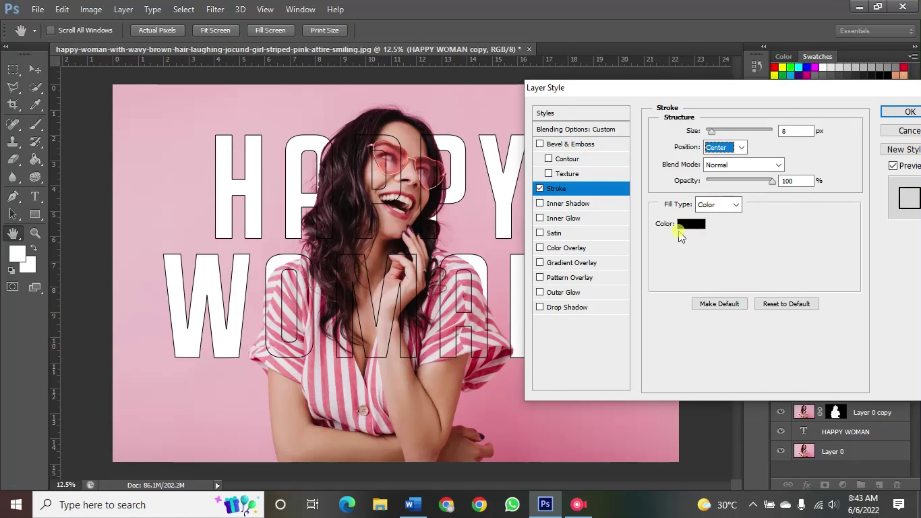
- Make the stroke colour white (ffffff) and apply the layer style
click(693, 225)
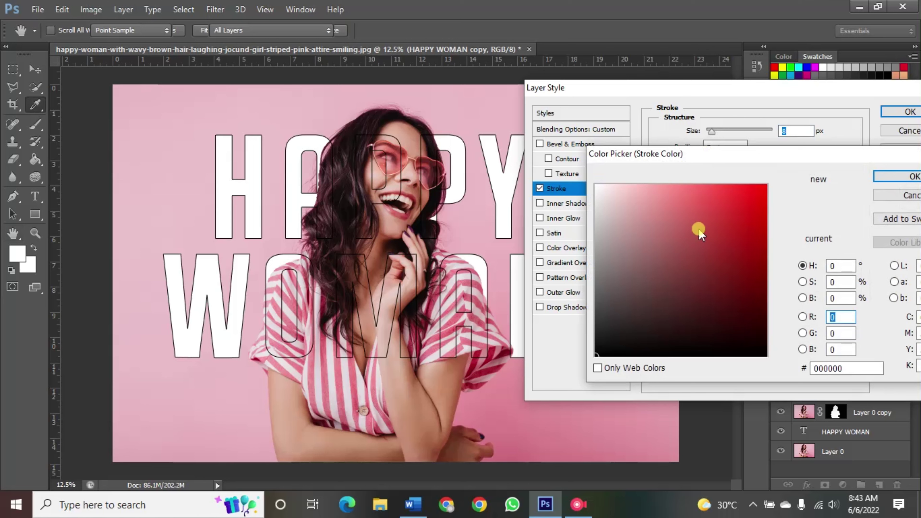
click(596, 185)
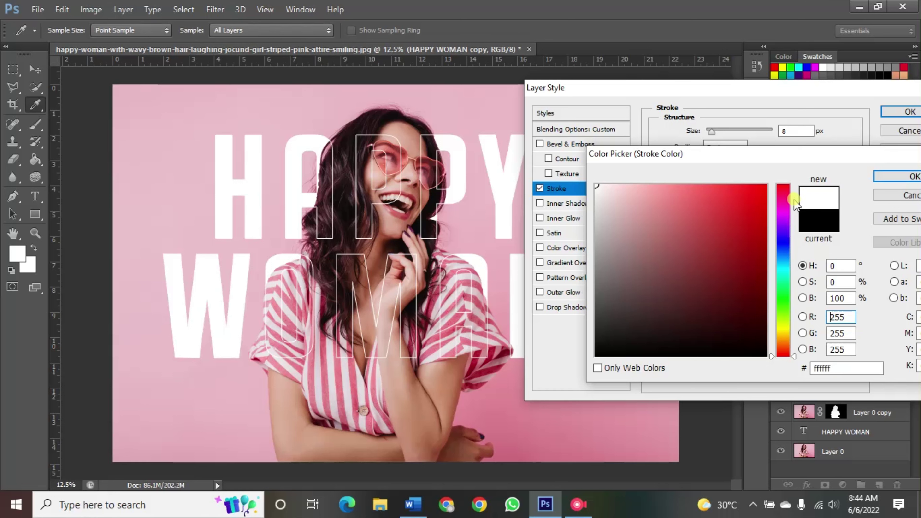
click(897, 178)
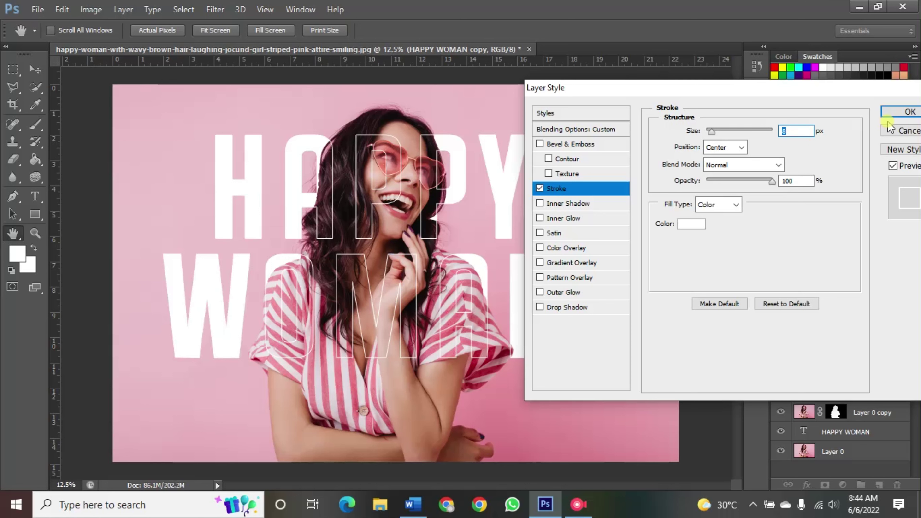
click(906, 113)
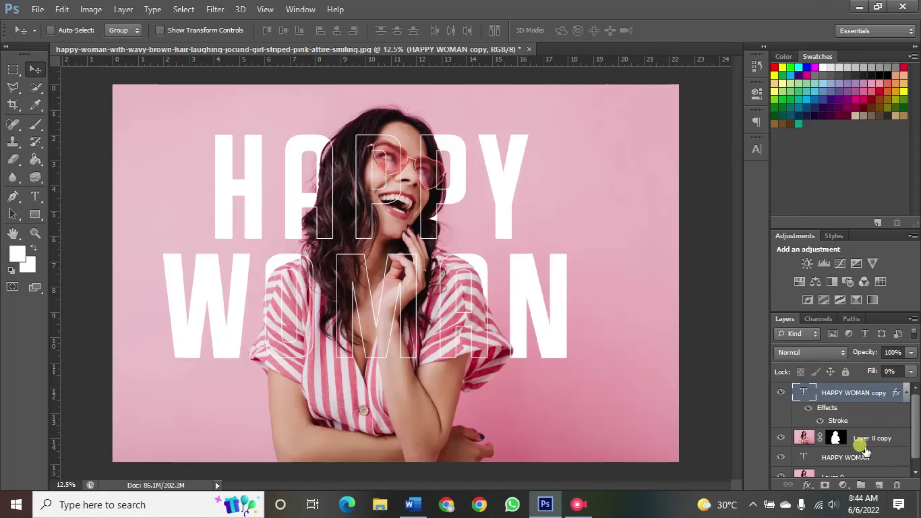
- Select both HAPPY WOMAN text layers and link them together
ctrl+click(856, 456)
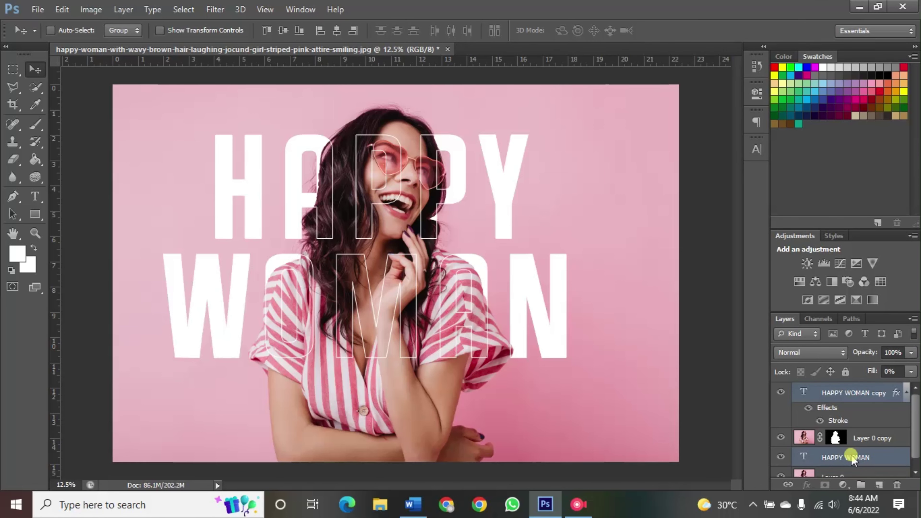
right_click(842, 458)
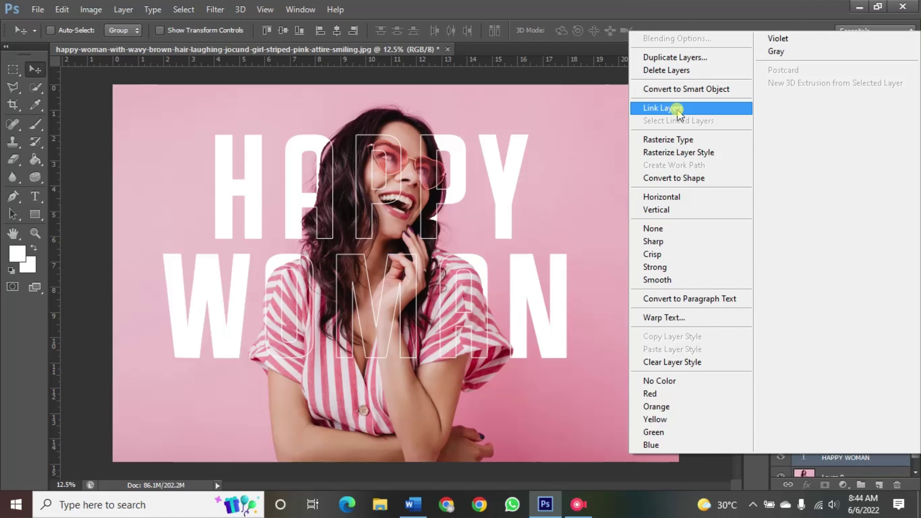
click(663, 109)
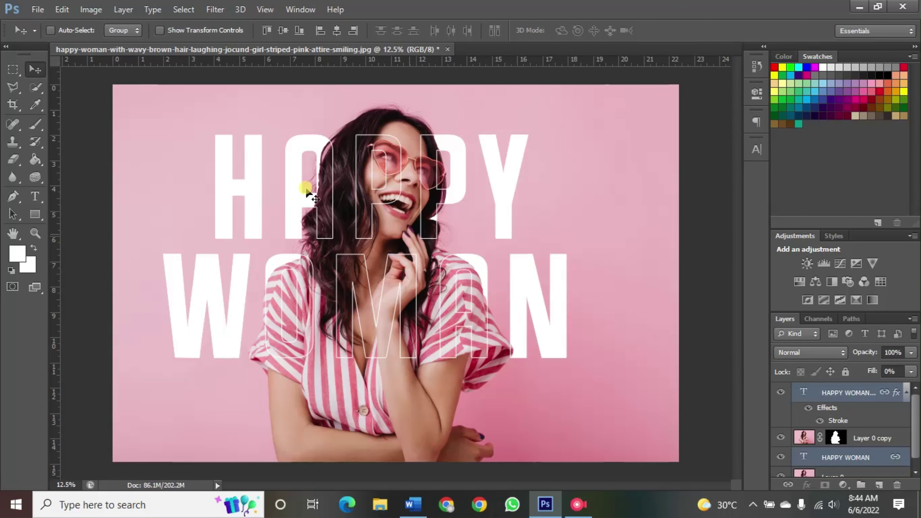
- Move the linked text so the white outline sits slightly lower across the woman
mouse_move(447, 192)
mouse_down()
mouse_move(504, 259)
mouse_move(448, 201)
mouse_up()
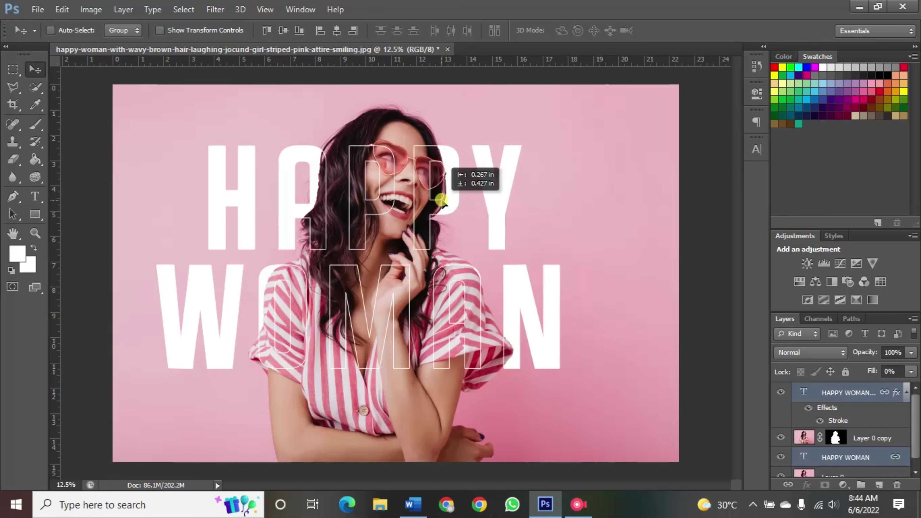
mouse_move(449, 201)
mouse_down()
mouse_move(377, 180)
mouse_move(445, 191)
mouse_up()
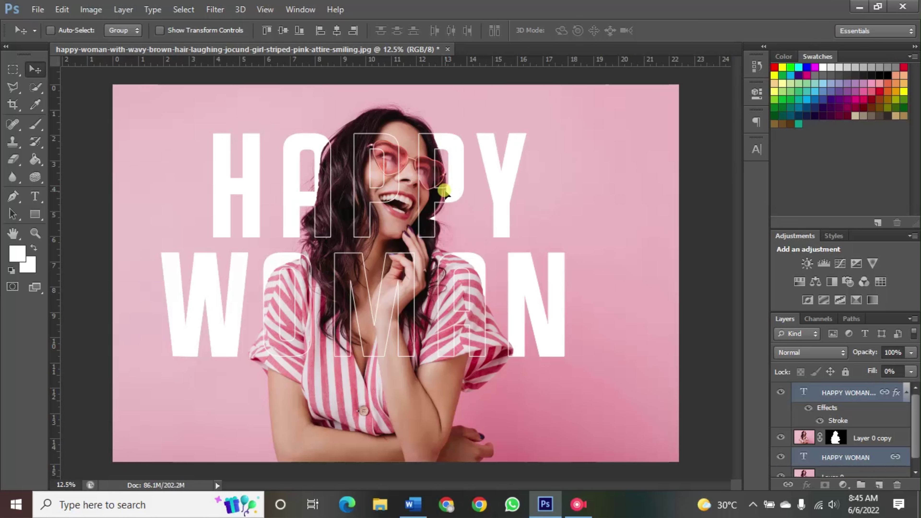
drag(447, 193, 447, 196)
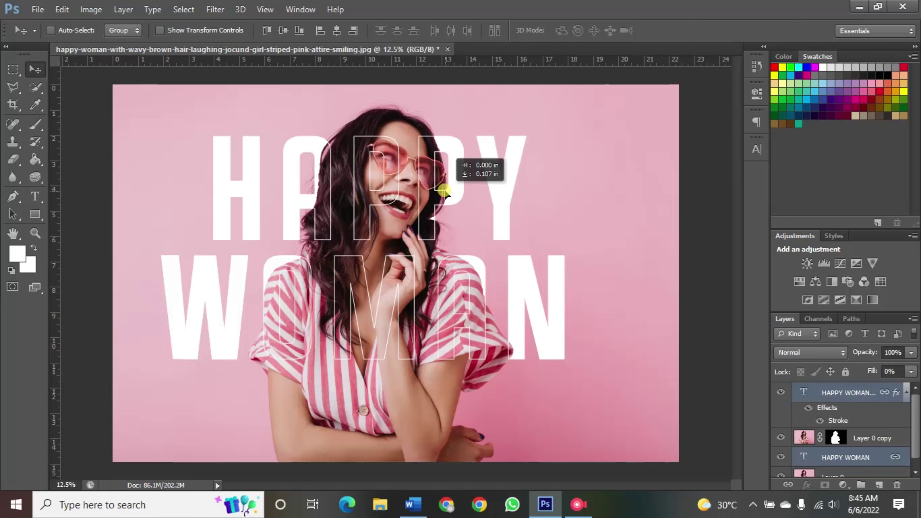
click(36, 234)
click(426, 310)
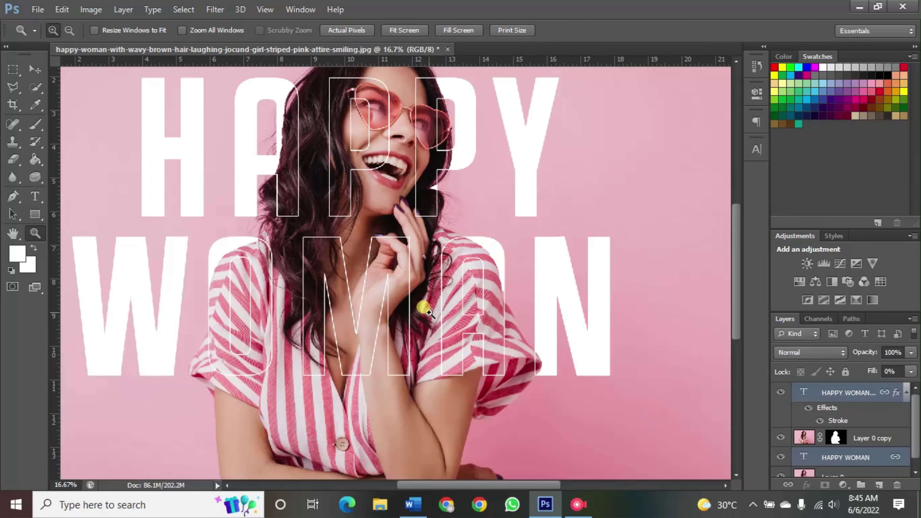
scroll(740, 311, up, 3)
scroll(742, 308, up, 3)
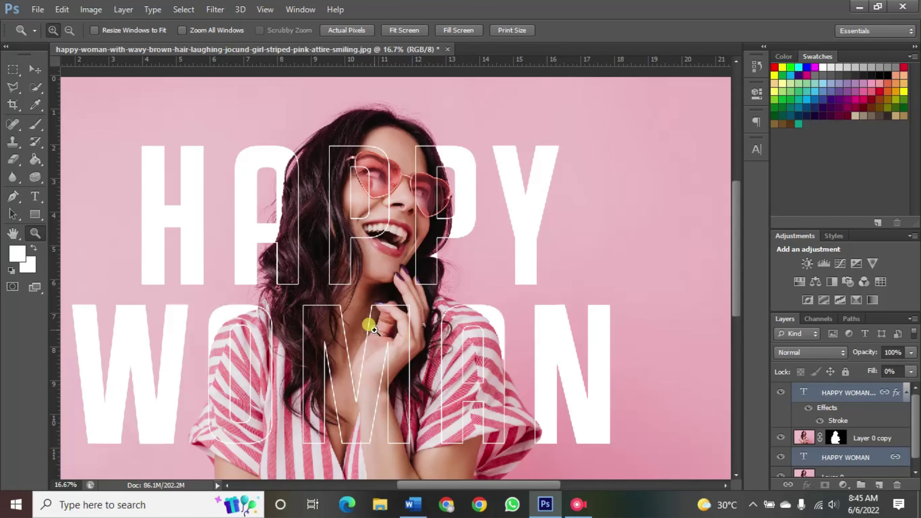
click(369, 322)
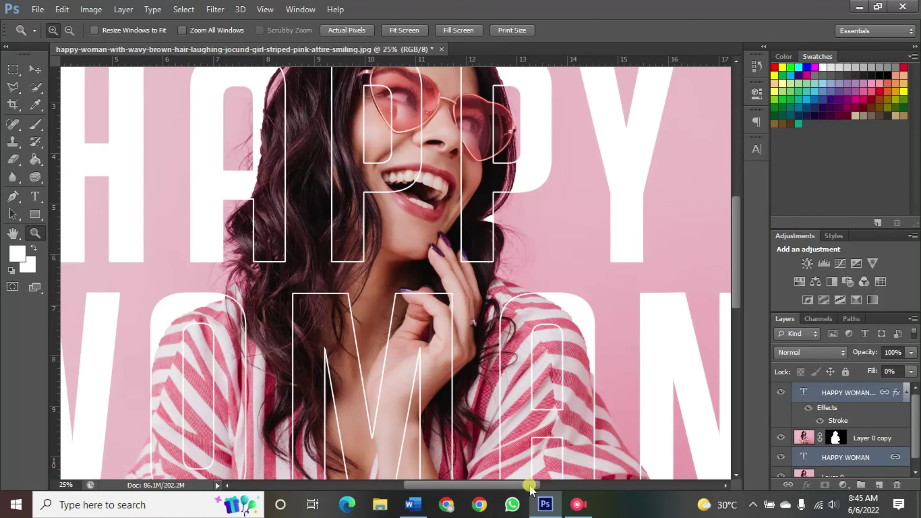
mouse_move(530, 486)
mouse_down()
mouse_move(495, 486)
mouse_move(555, 488)
mouse_up()
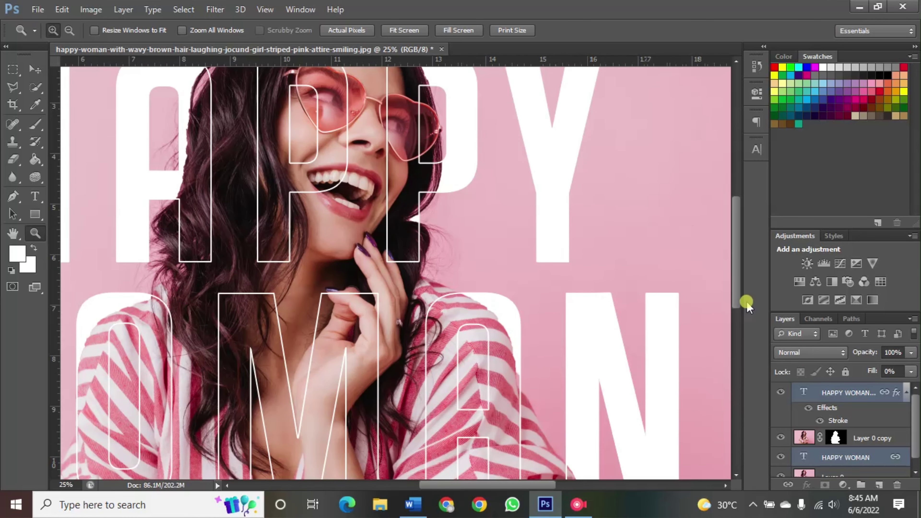
drag(736, 298, 739, 326)
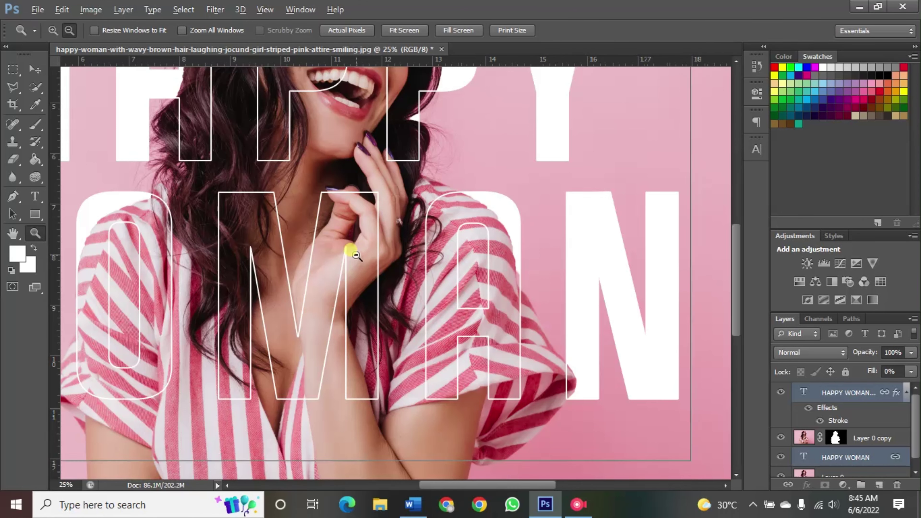
alt+click(350, 251)
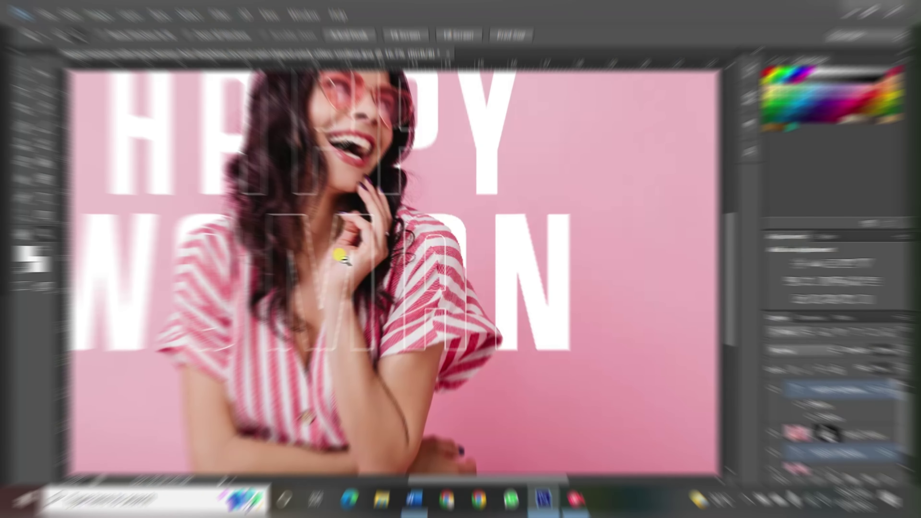